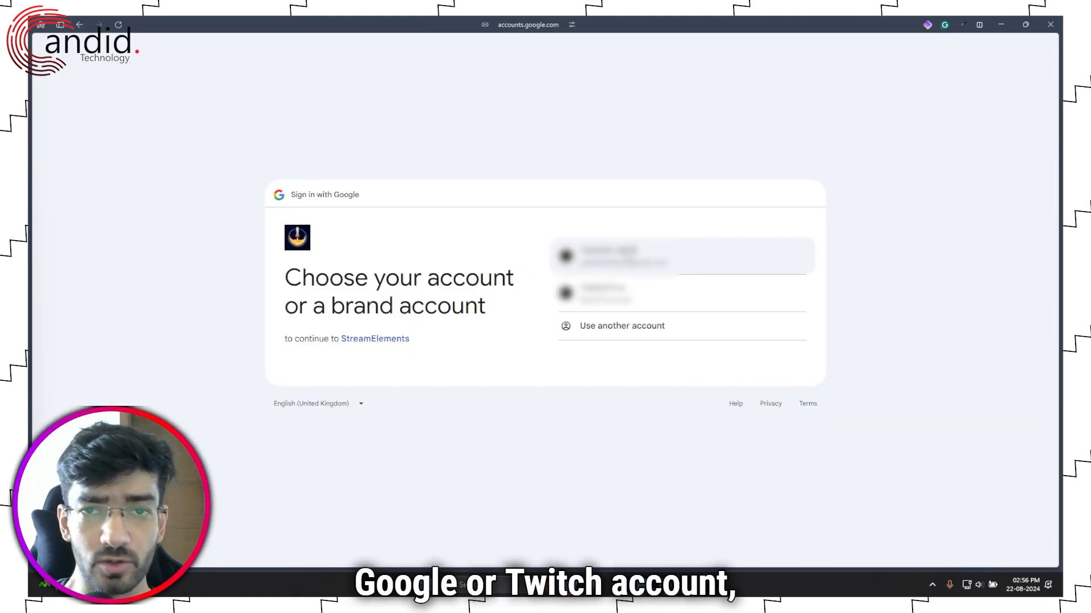
Step: Sign in to StreamElements with the first saved Google account
{"action": "left_click", "coordinate": [630, 253]}
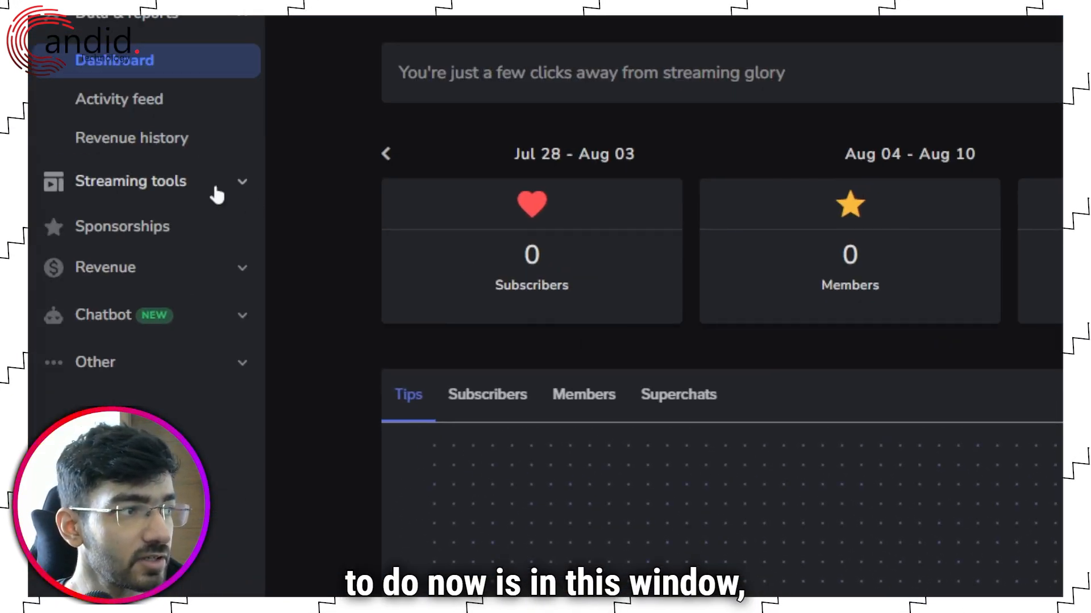
Step: On My Overlays, delete the old 'Unnamed overlay' and start a new overlay
{"action": "left_click", "coordinate": [215, 187]}
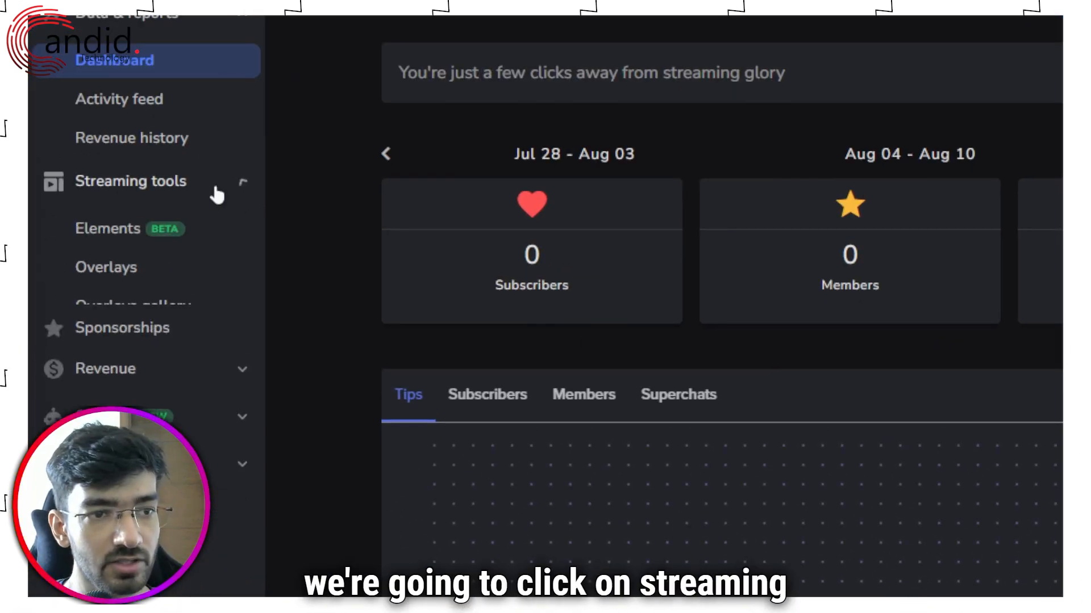
{"action": "left_click", "coordinate": [159, 274]}
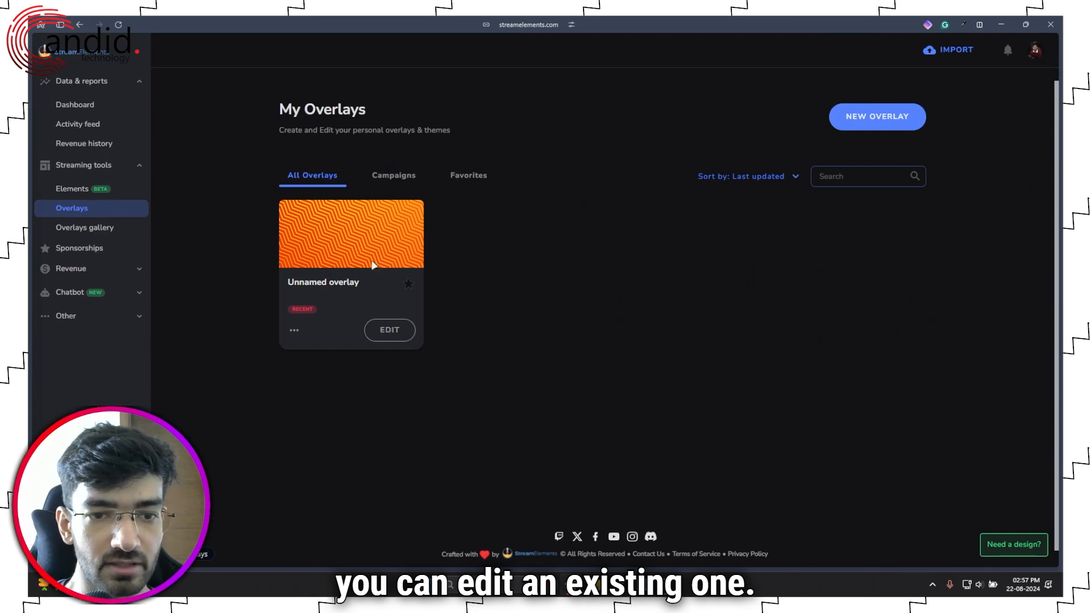
{"action": "left_click", "coordinate": [295, 333]}
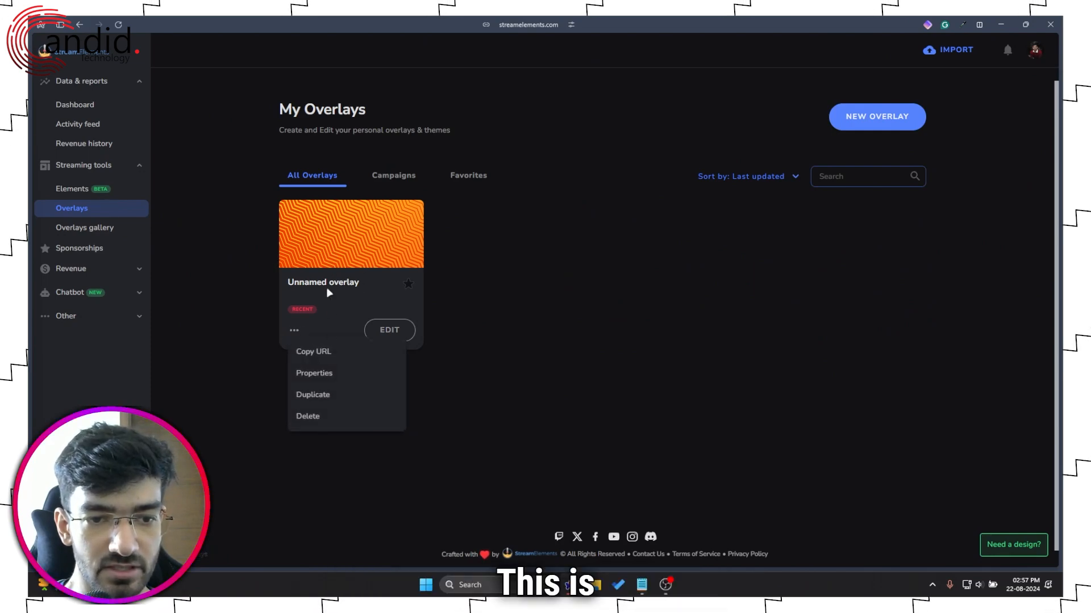
{"action": "left_click", "coordinate": [329, 418]}
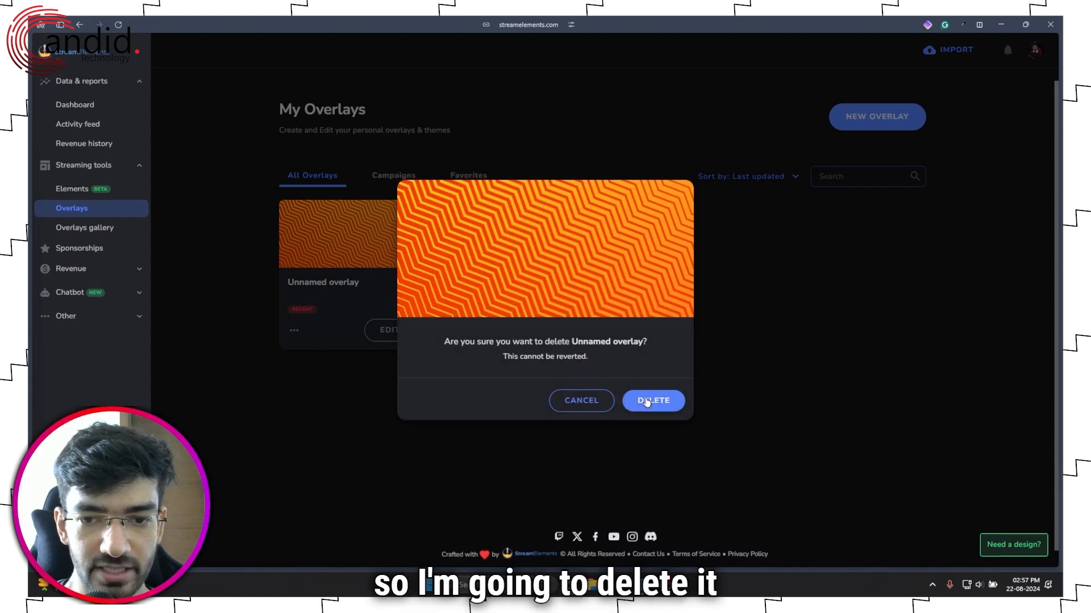
{"action": "left_click", "coordinate": [647, 402]}
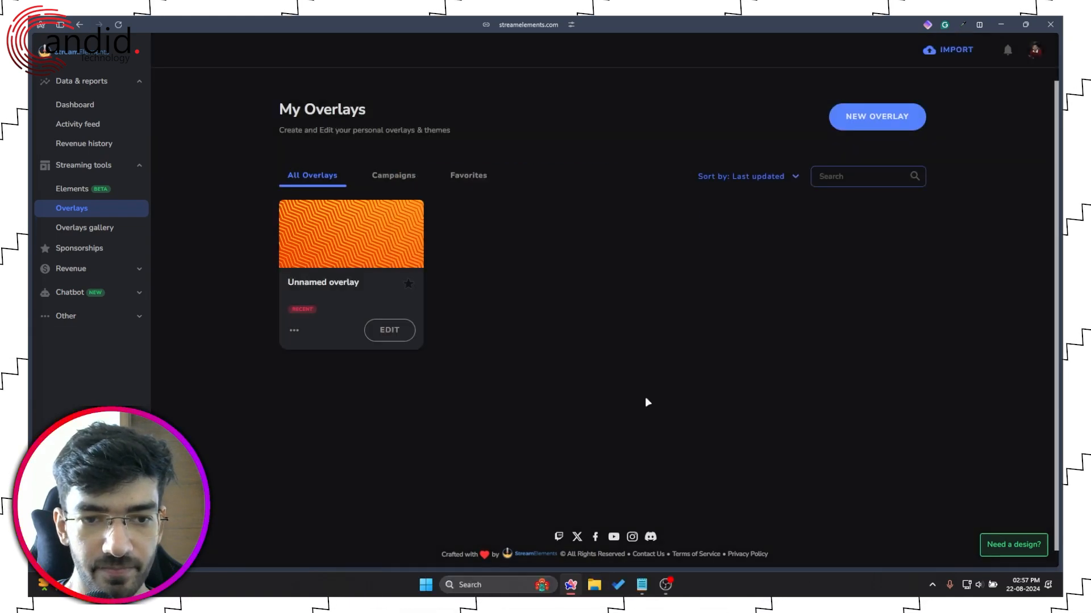
{"action": "left_click", "coordinate": [889, 123]}
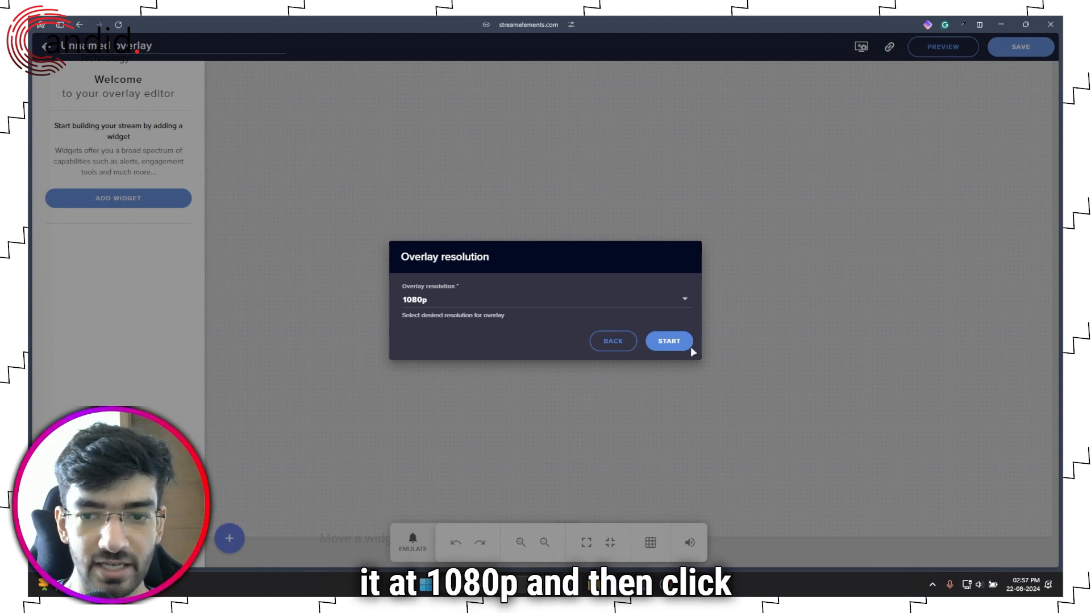
Step: Create the overlay at 1080p and rename it 'Test YTOverlay'
{"action": "left_click", "coordinate": [666, 342]}
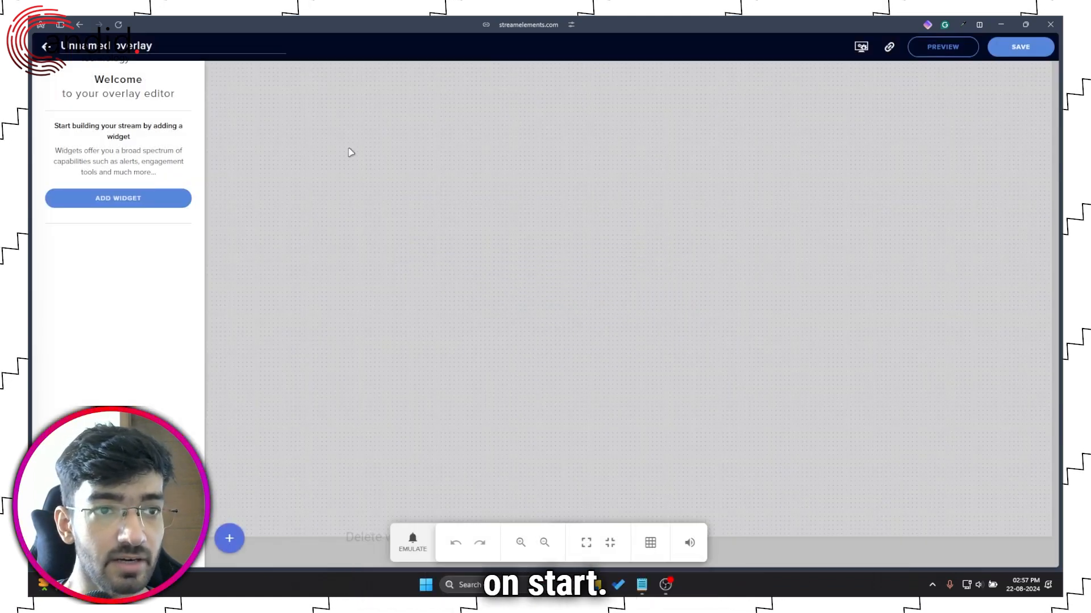
{"action": "triple_click", "coordinate": [160, 49]}
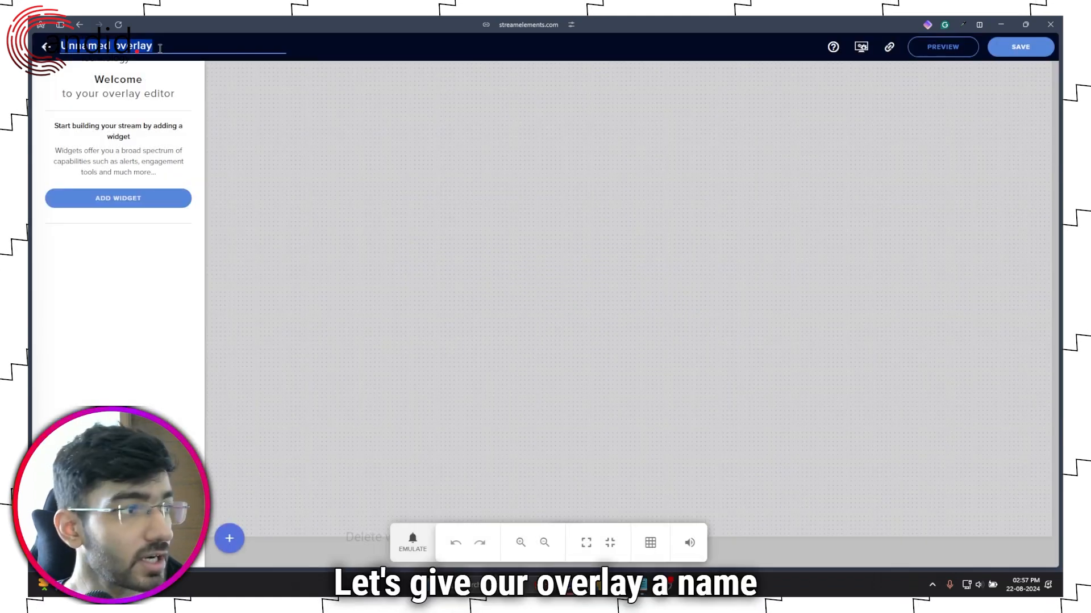
{"action": "type", "text": "Tes"}
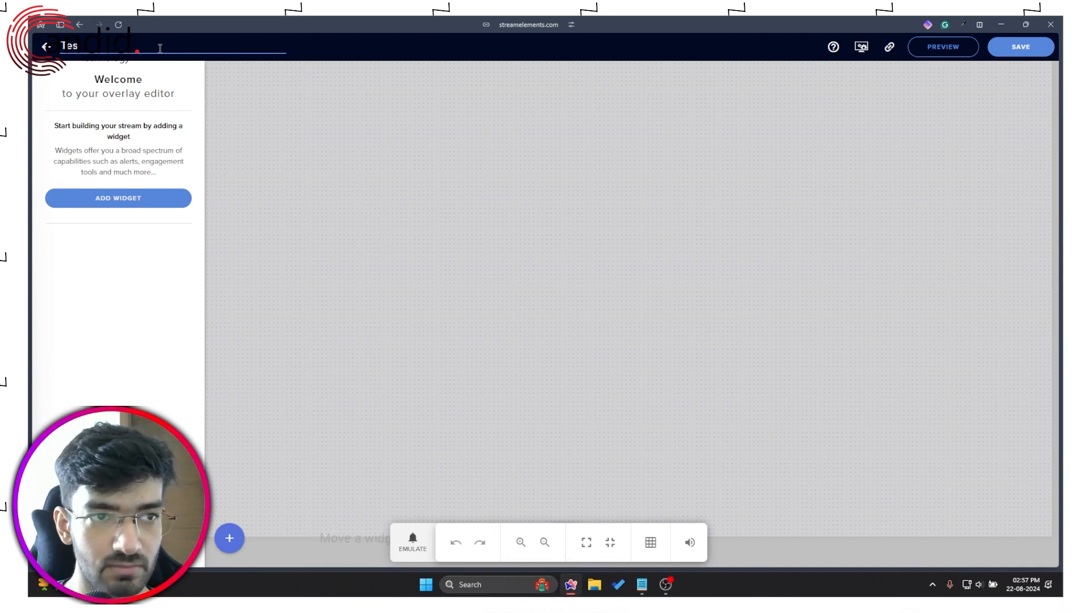
{"action": "type", "text": "t YTOv"}
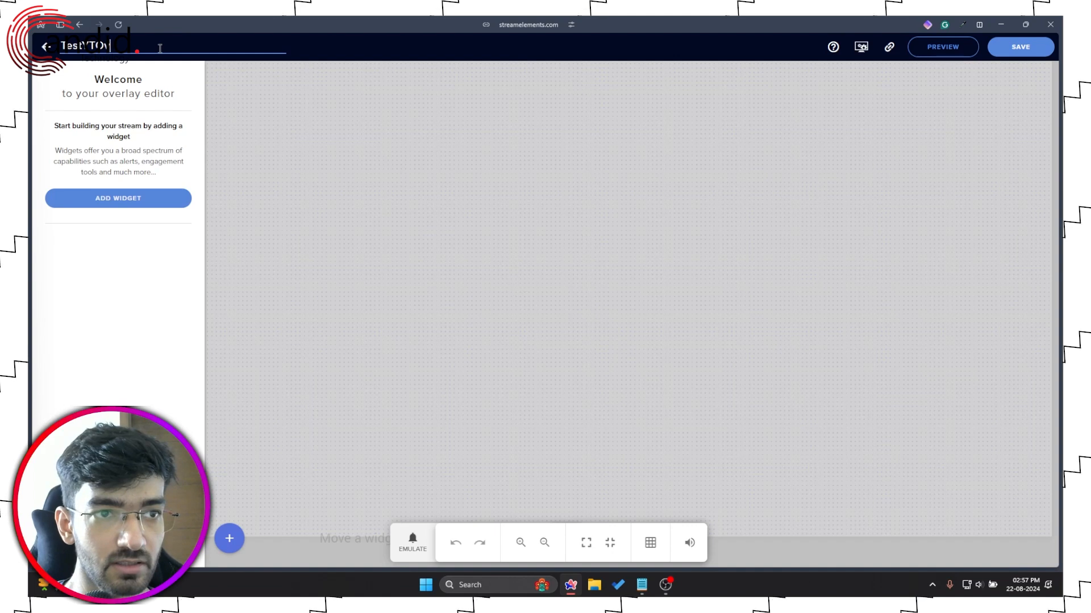
{"action": "type", "text": "erlay"}
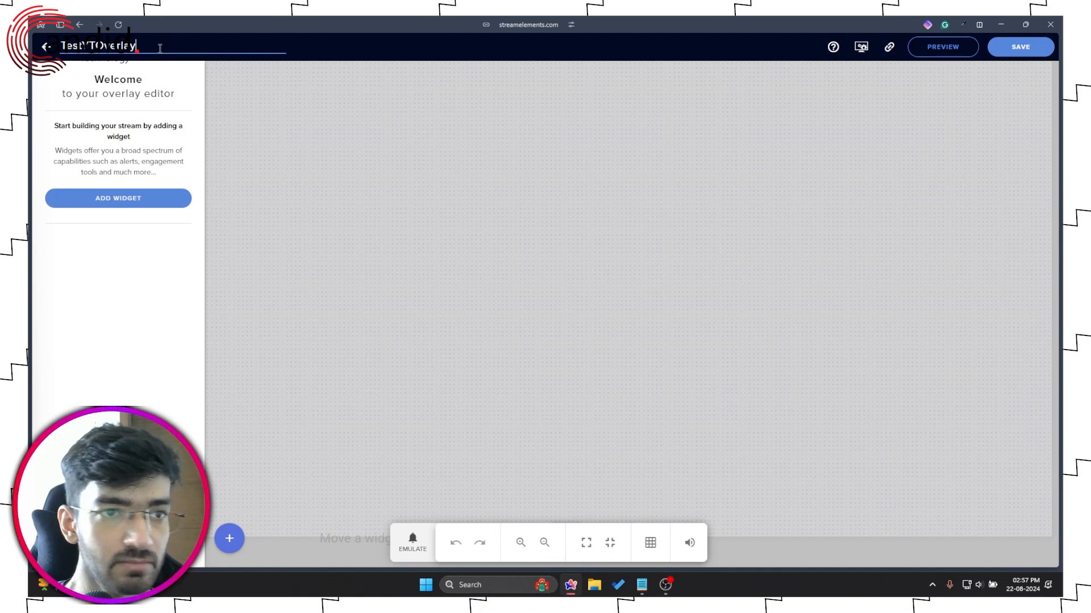
Step: Add an AlertBox widget from the Alerts widget category to the overlay
{"action": "left_click", "coordinate": [137, 202]}
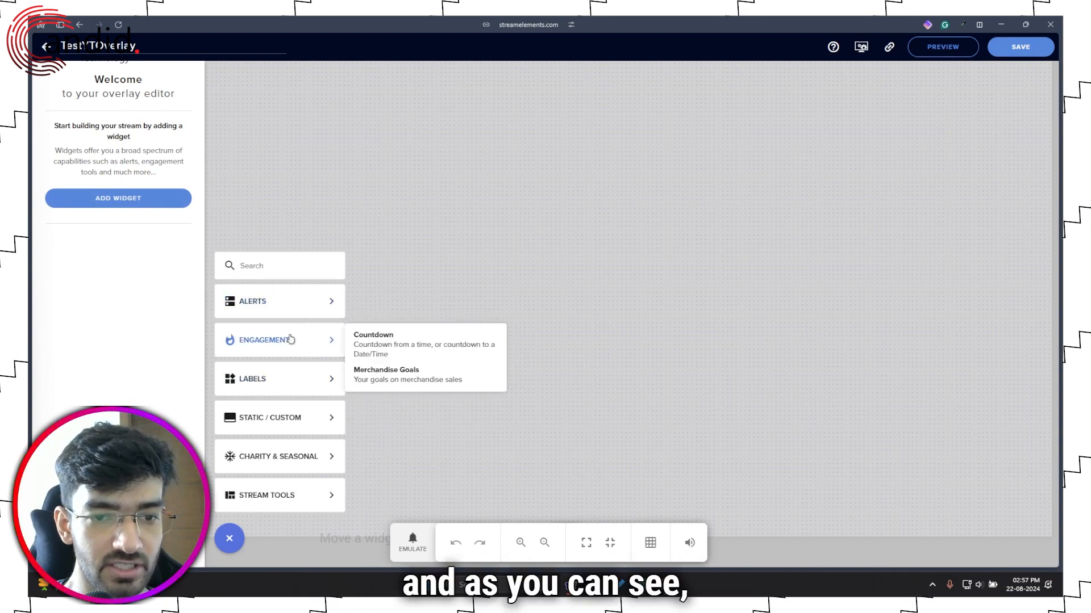
{"action": "mouse_move", "coordinate": [294, 308]}
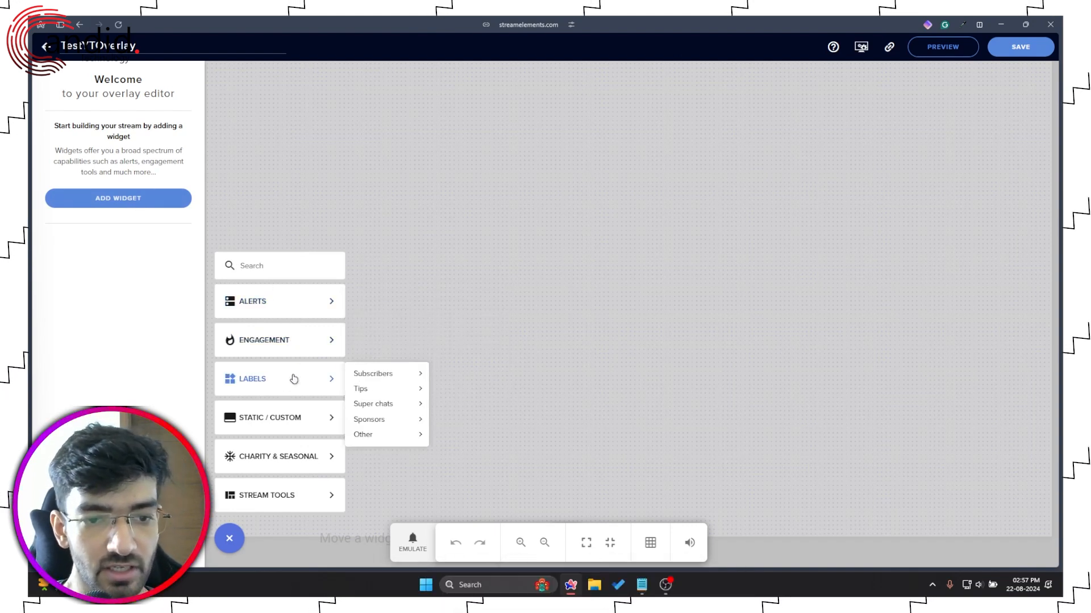
{"action": "mouse_move", "coordinate": [301, 350]}
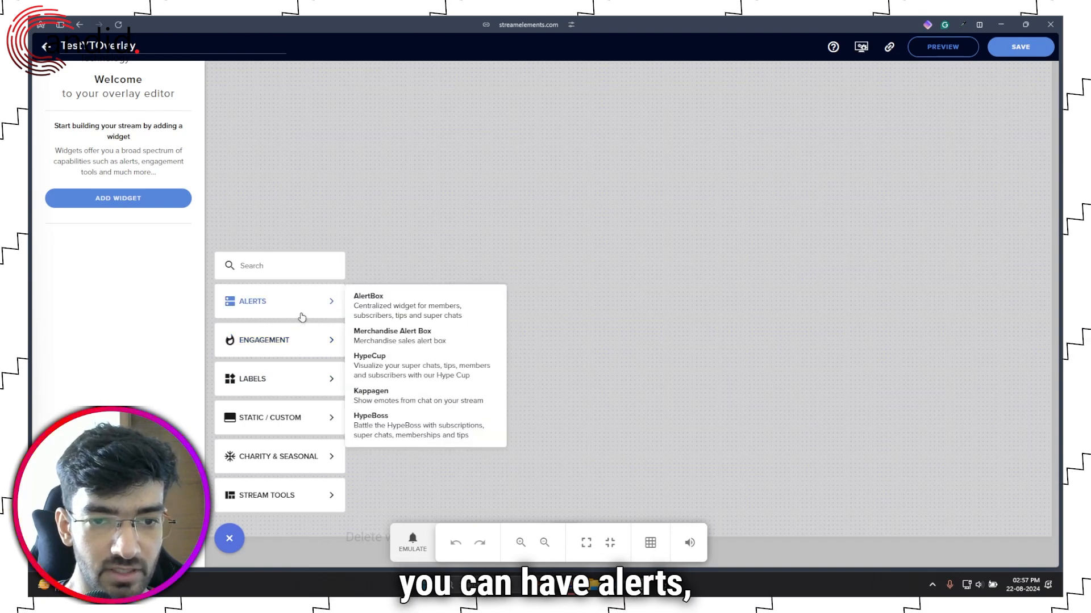
{"action": "mouse_move", "coordinate": [302, 419]}
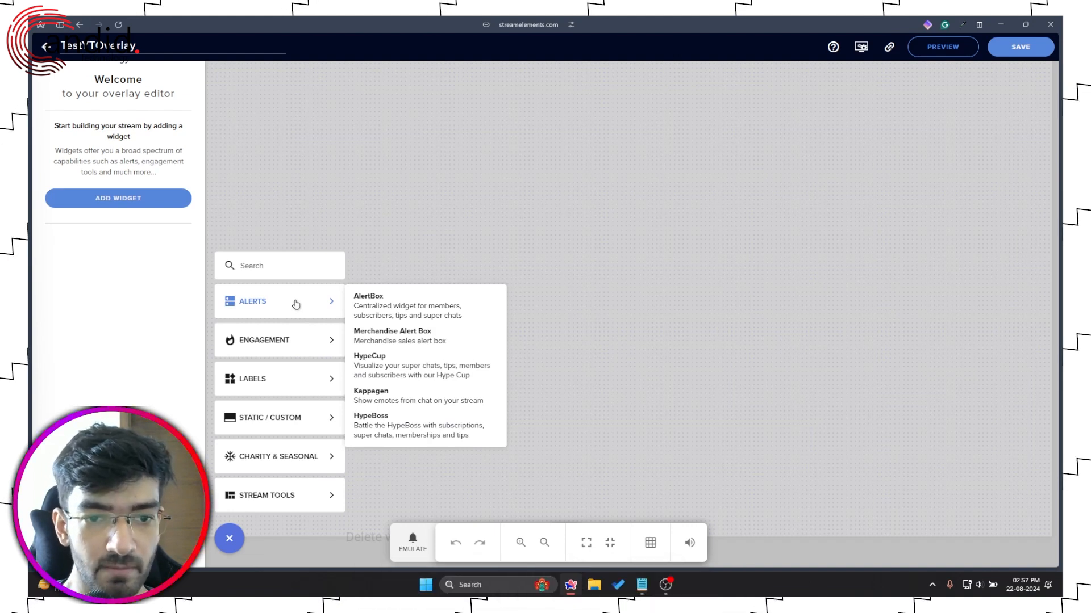
{"action": "left_click", "coordinate": [441, 316]}
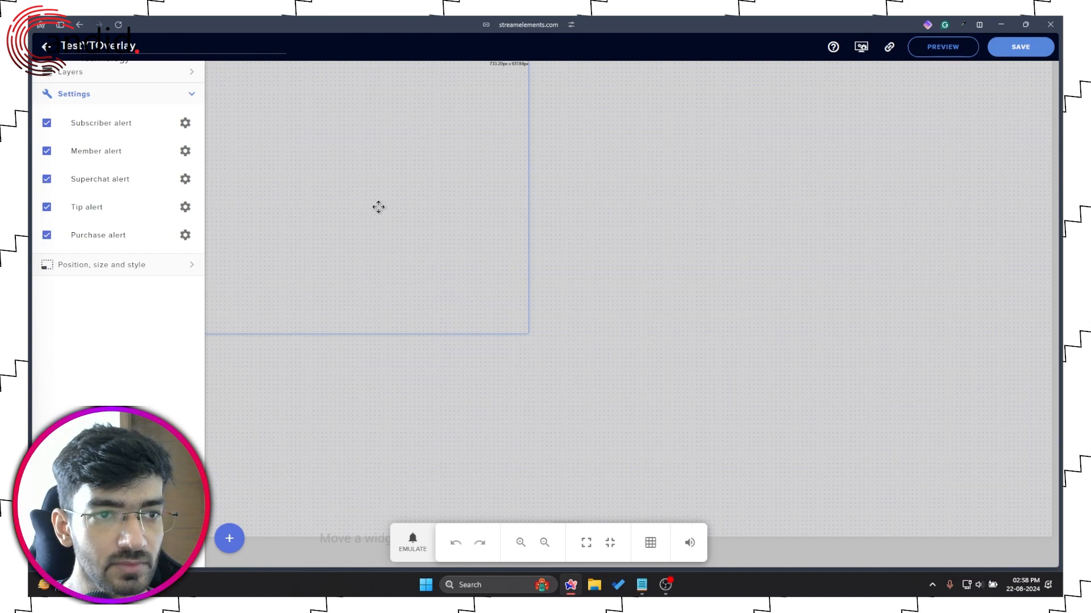
Step: Nudge the AlertBox right, open the subscriber alert settings, and emulate a subscriber event
{"action": "mouse_move", "coordinate": [379, 206]}
{"action": "left_mouse_down"}
{"action": "mouse_move", "coordinate": [435, 222]}
{"action": "mouse_move", "coordinate": [377, 202]}
{"action": "mouse_move", "coordinate": [392, 208]}
{"action": "left_mouse_up"}
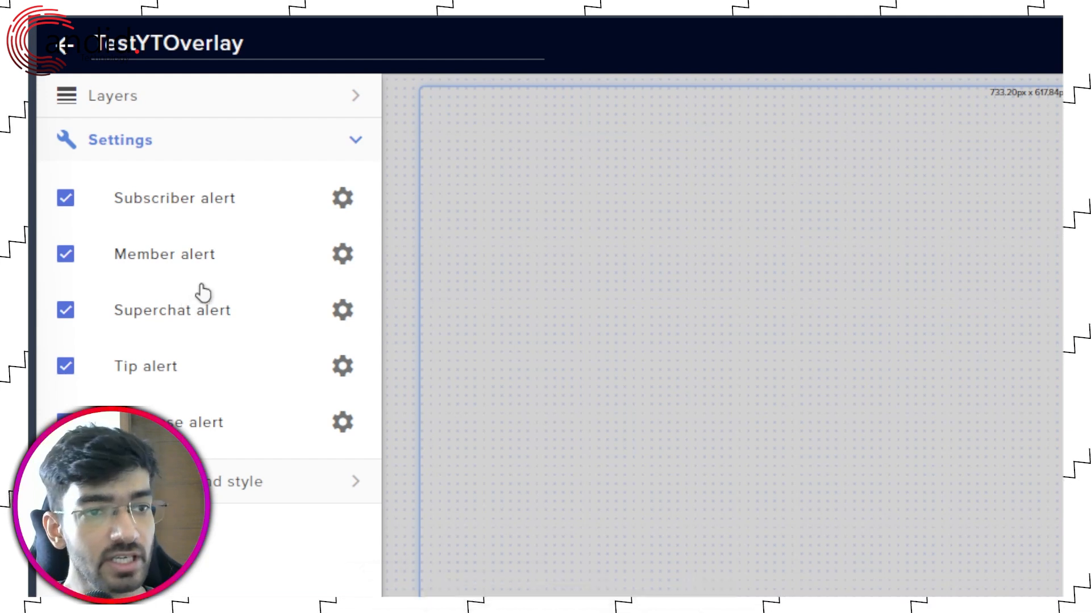
{"action": "left_click", "coordinate": [342, 199]}
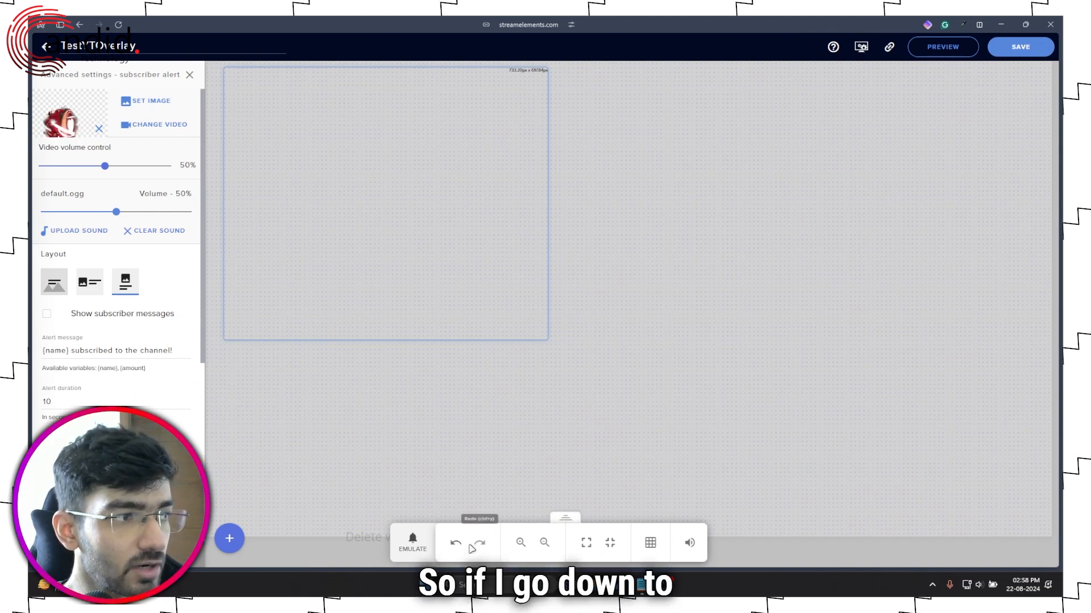
{"action": "left_click", "coordinate": [420, 542]}
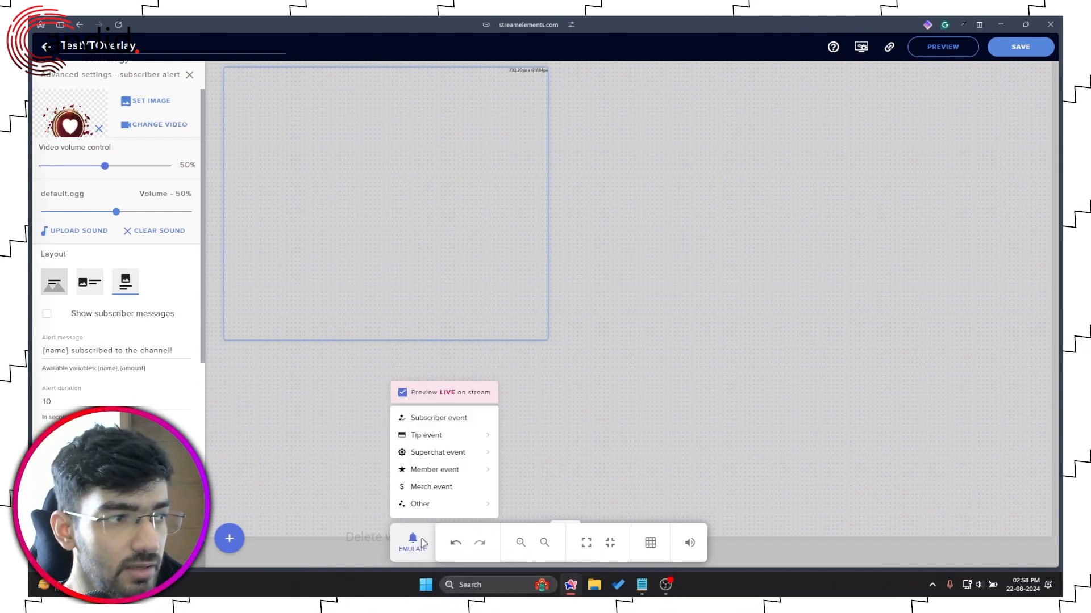
{"action": "left_click", "coordinate": [468, 420]}
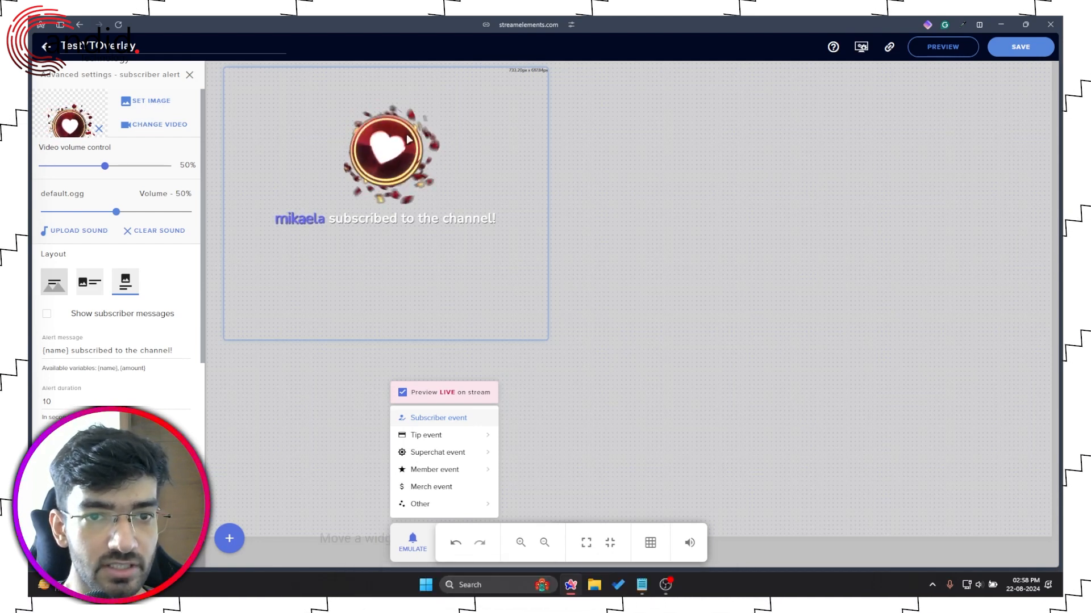
Step: Browse the media library's All Files, Sounds, Images and Videos categories, then close it
{"action": "left_click", "coordinate": [152, 126]}
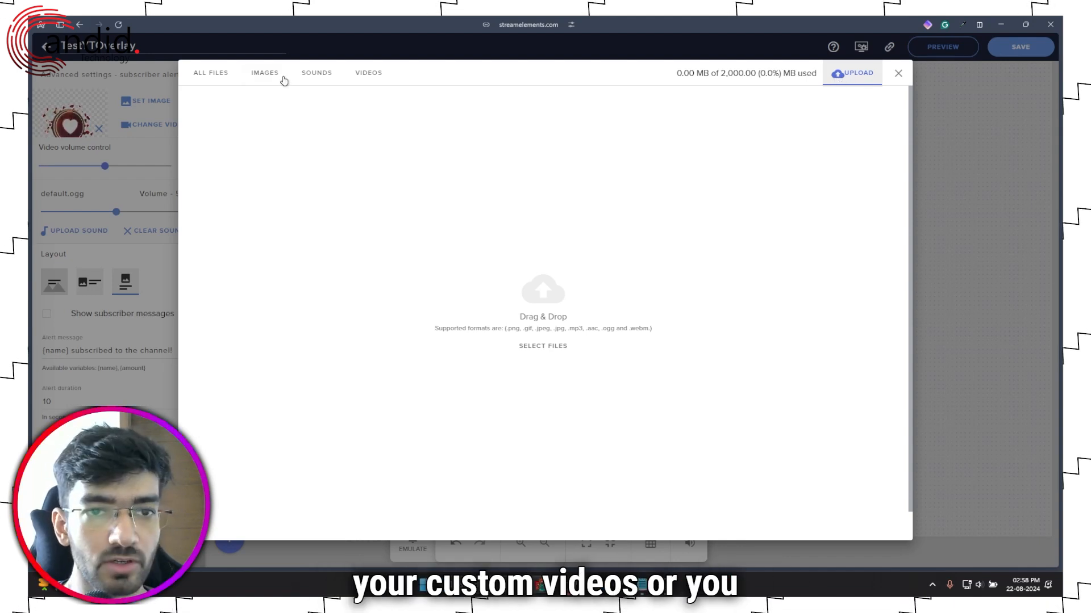
{"action": "left_click", "coordinate": [207, 76]}
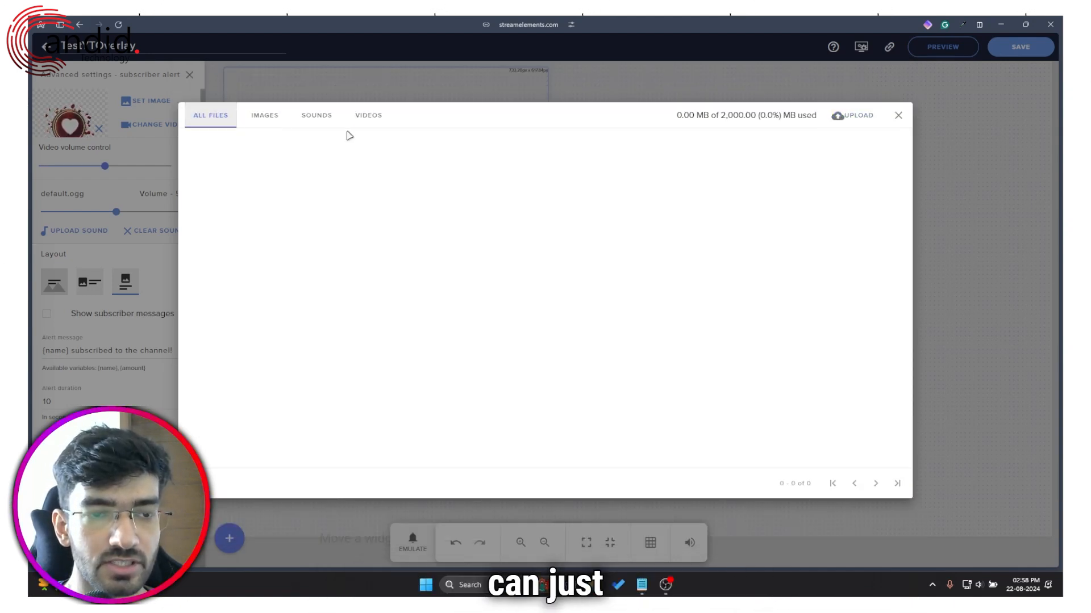
{"action": "left_click", "coordinate": [310, 119]}
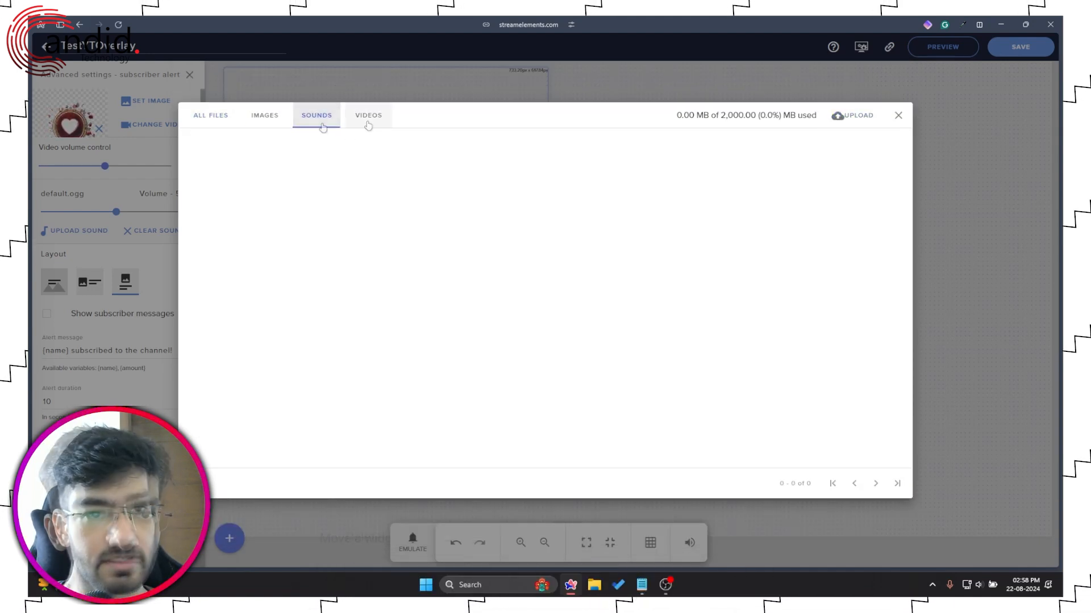
{"action": "left_click", "coordinate": [272, 128]}
{"action": "left_click", "coordinate": [375, 124]}
{"action": "left_click", "coordinate": [228, 122]}
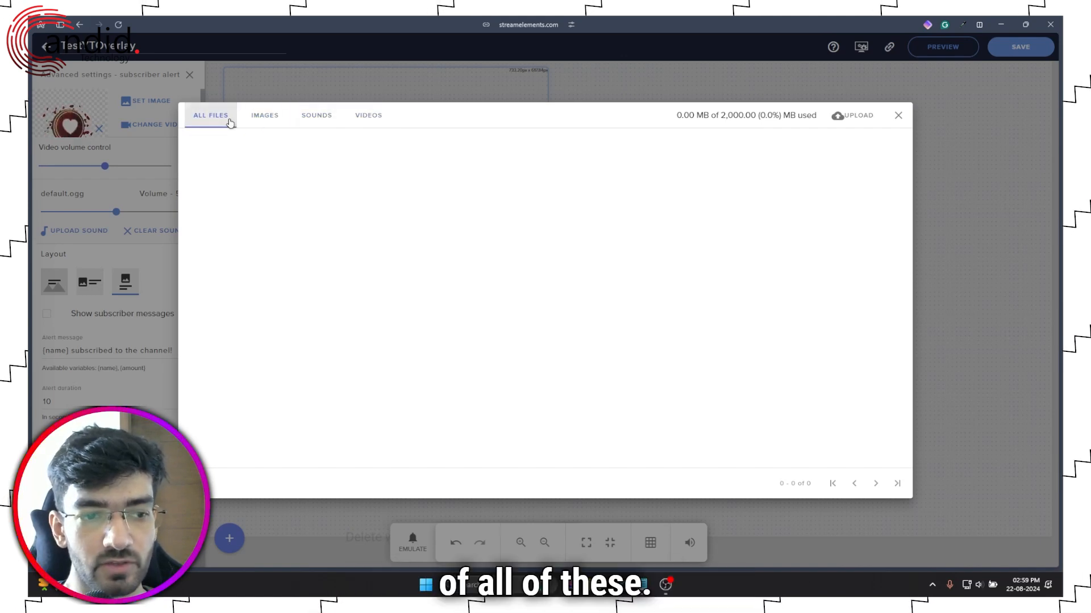
{"action": "left_click", "coordinate": [383, 124]}
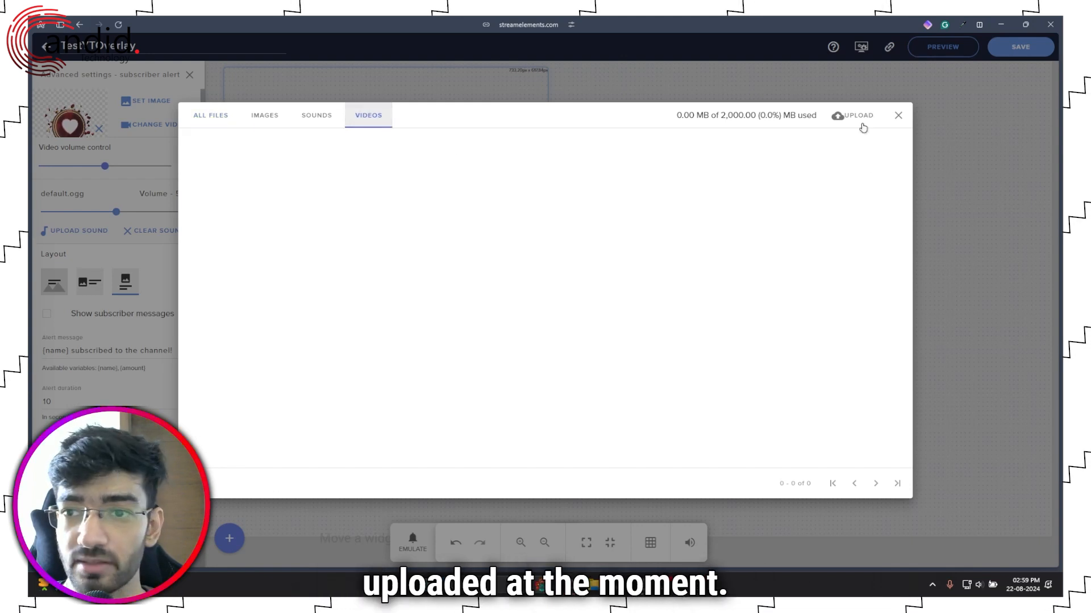
{"action": "left_click", "coordinate": [897, 117]}
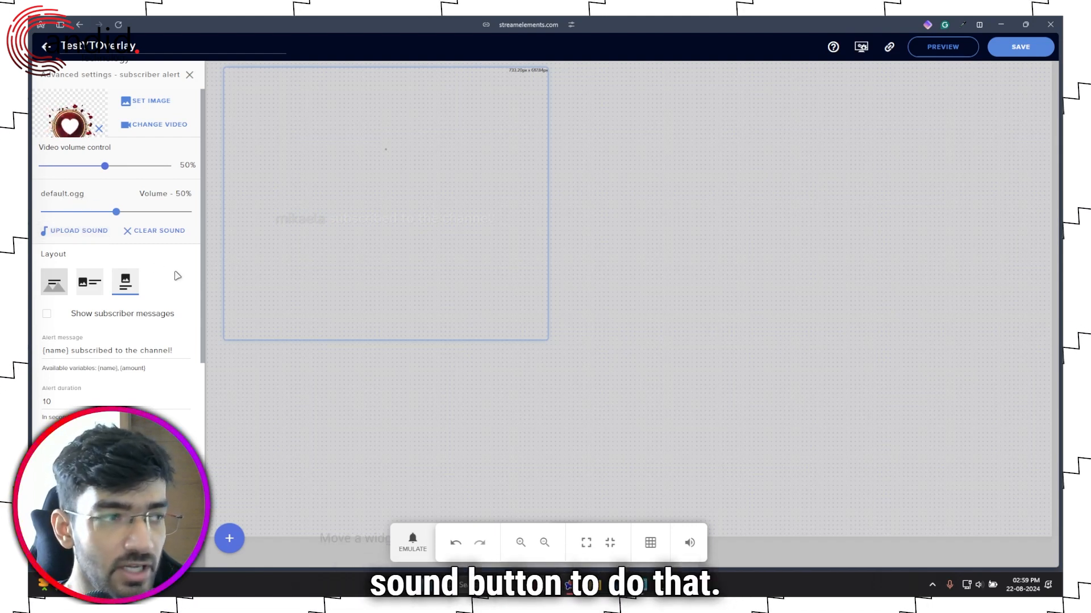
Step: Change the subscriber alert text font from Nunito to Raleway
{"action": "scroll", "coordinate": [175, 277], "scroll_direction": "down", "scroll_amount": 2}
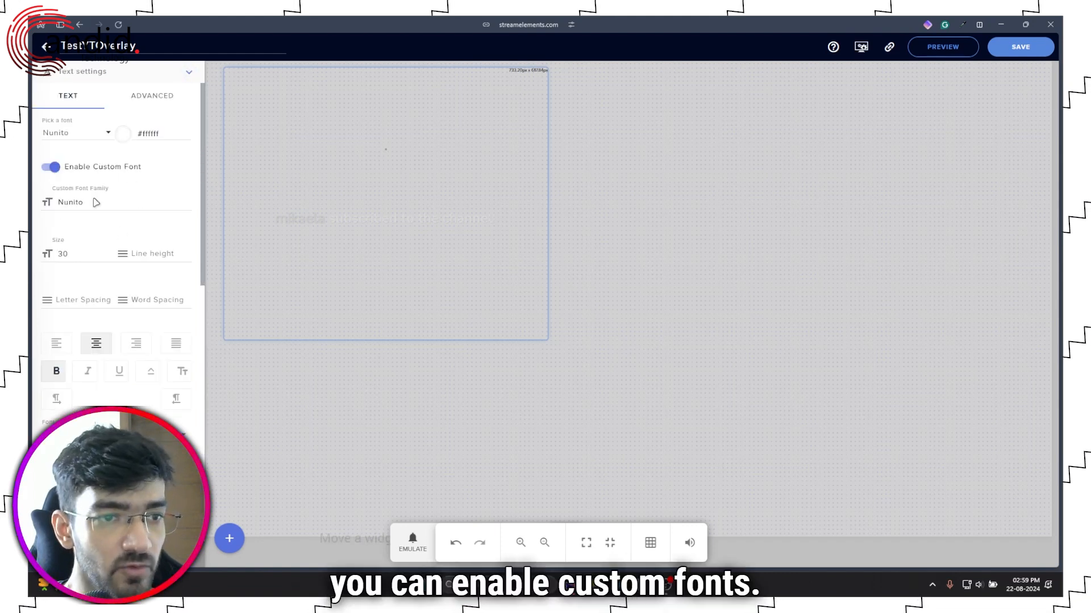
{"action": "double_click", "coordinate": [96, 201]}
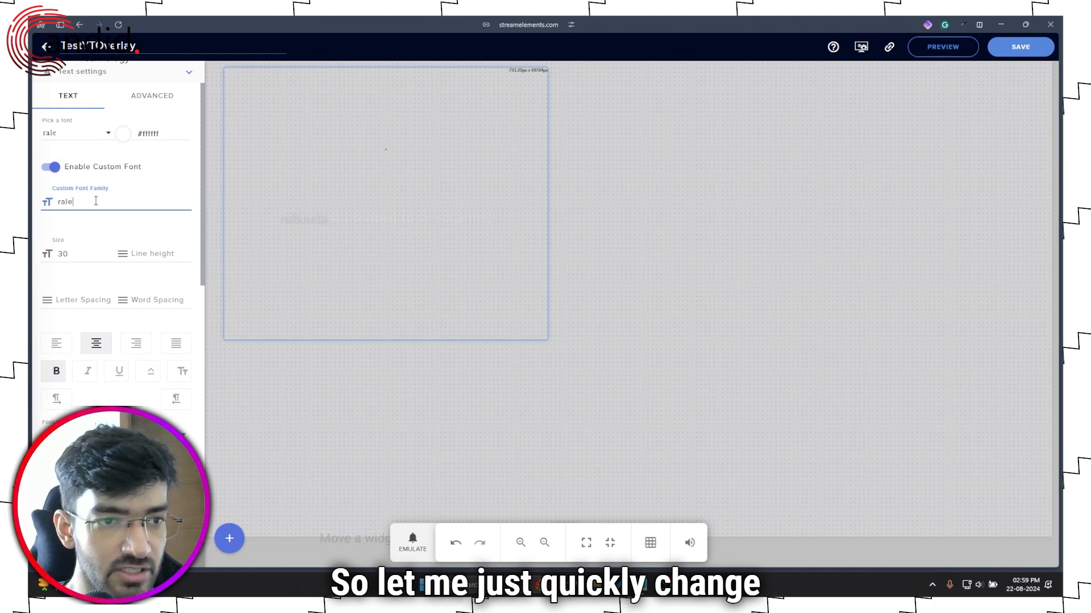
{"action": "type", "text": "rale"}
{"action": "key", "text": "BackSpace"}
{"action": "key", "text": "BackSpace"}
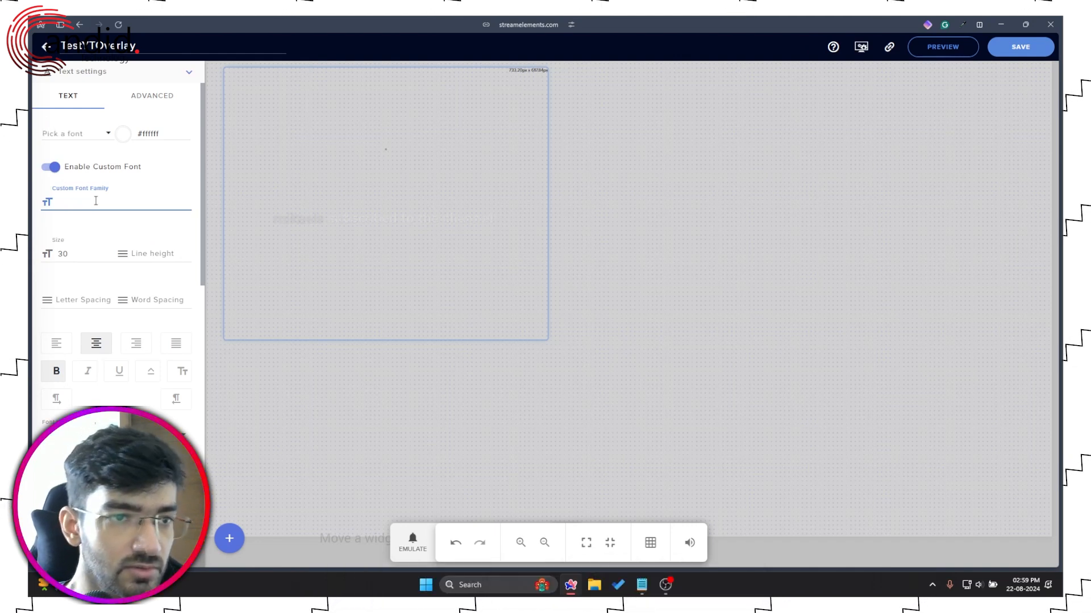
{"action": "left_click", "coordinate": [79, 136]}
{"action": "left_click", "coordinate": [79, 153]}
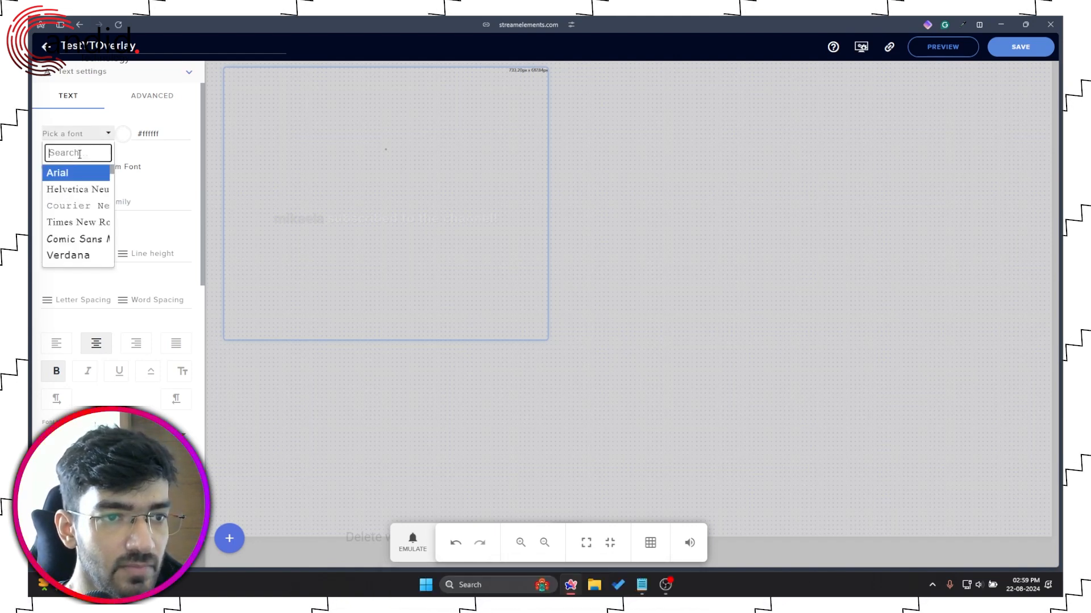
{"action": "type", "text": "rale"}
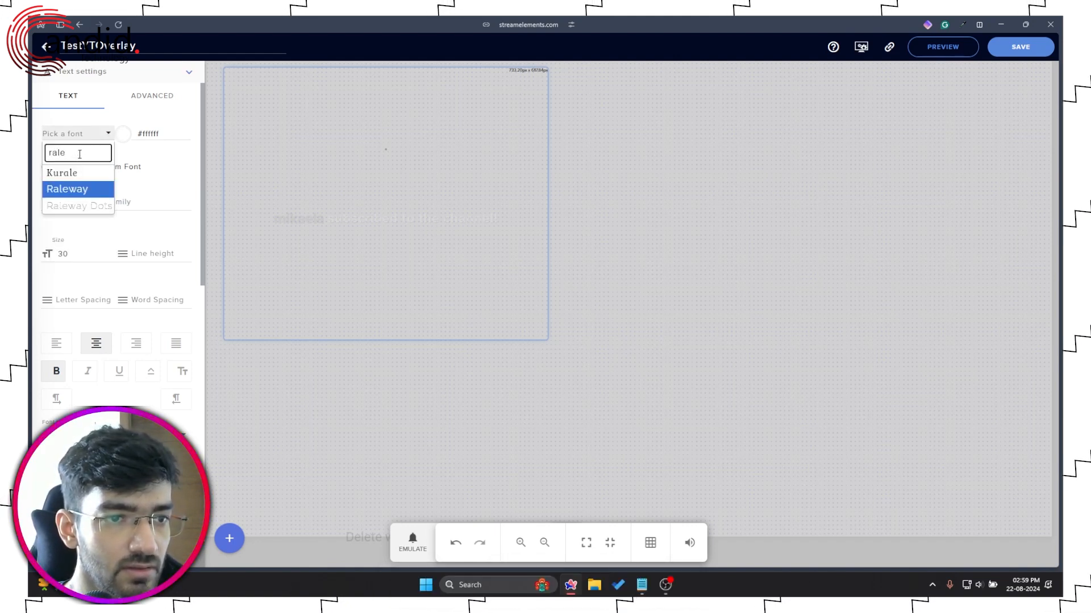
{"action": "key", "text": "Return"}
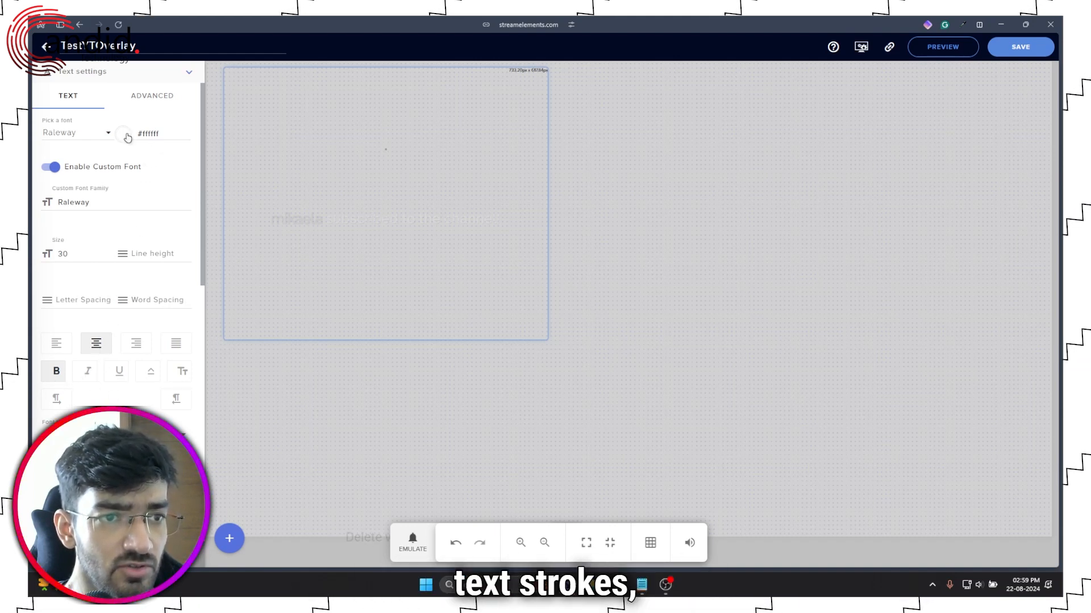
Step: Set the advanced highlight animation to Bounce and emulate a test subscriber alert
{"action": "left_click", "coordinate": [150, 98]}
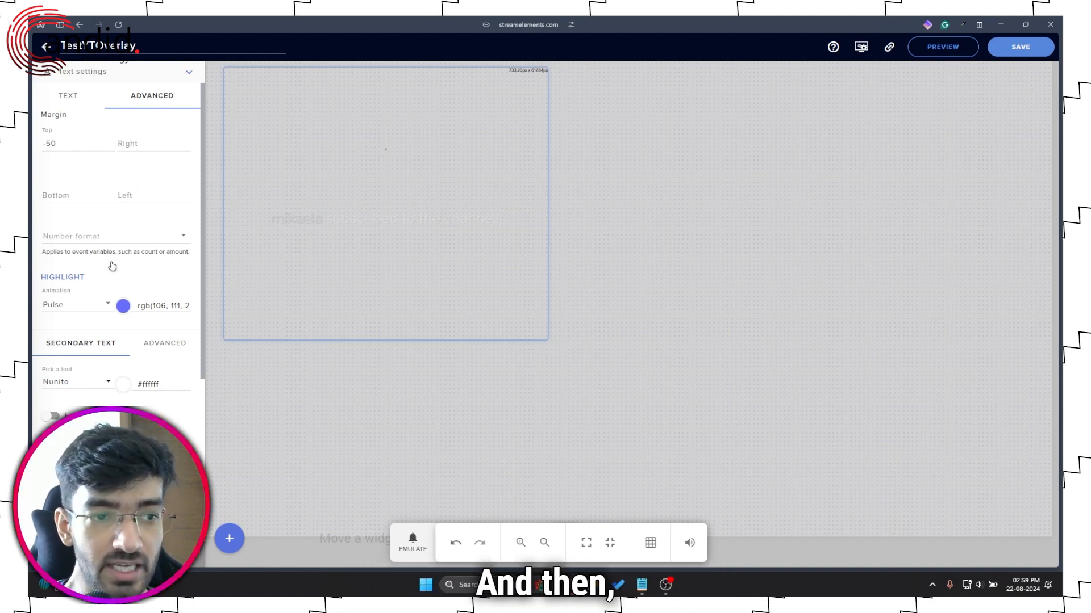
{"action": "left_click", "coordinate": [99, 312]}
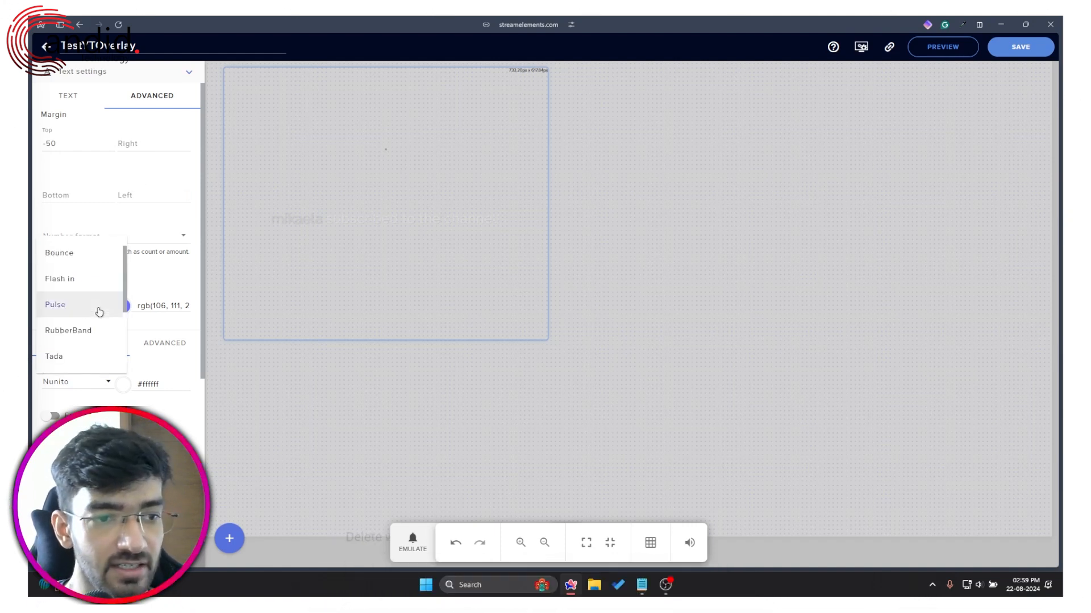
{"action": "left_click", "coordinate": [98, 260]}
{"action": "left_click", "coordinate": [423, 547]}
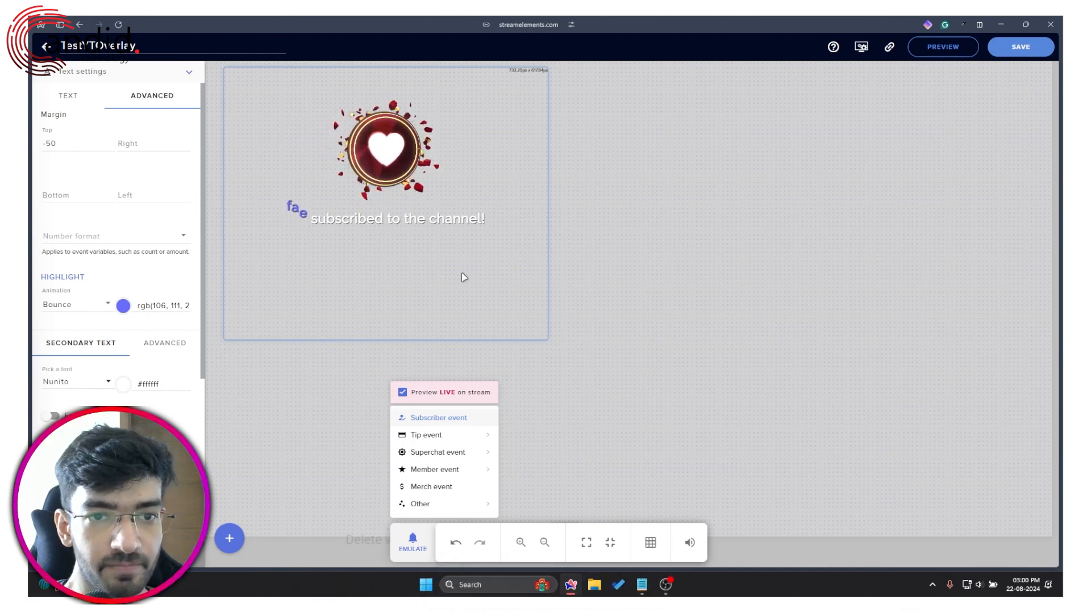
{"action": "left_click", "coordinate": [68, 96]}
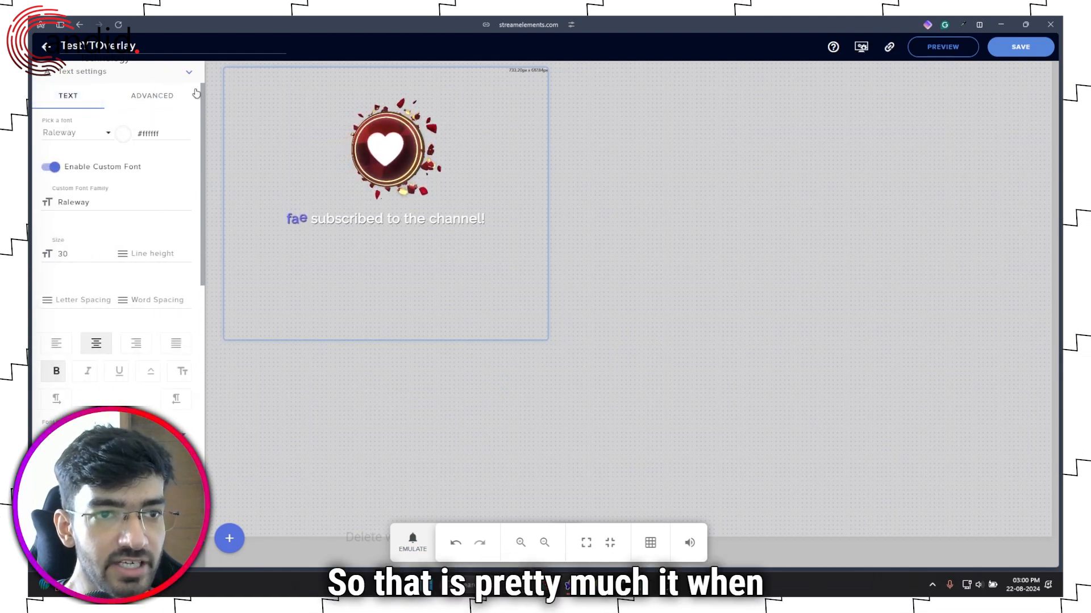
Step: Nudge the alert slightly left, save the overlay, and copy its overlay URL
{"action": "left_click", "coordinate": [189, 73]}
{"action": "scroll", "coordinate": [162, 181], "scroll_direction": "up", "scroll_amount": 3}
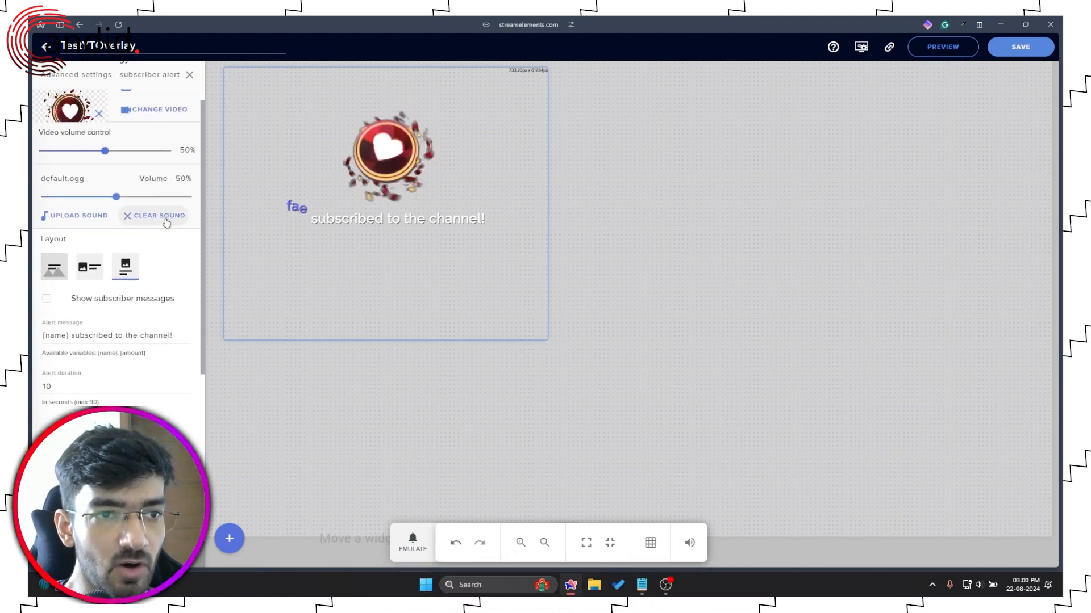
{"action": "left_click_drag", "start_coordinate": [405, 219], "coordinate": [392, 215]}
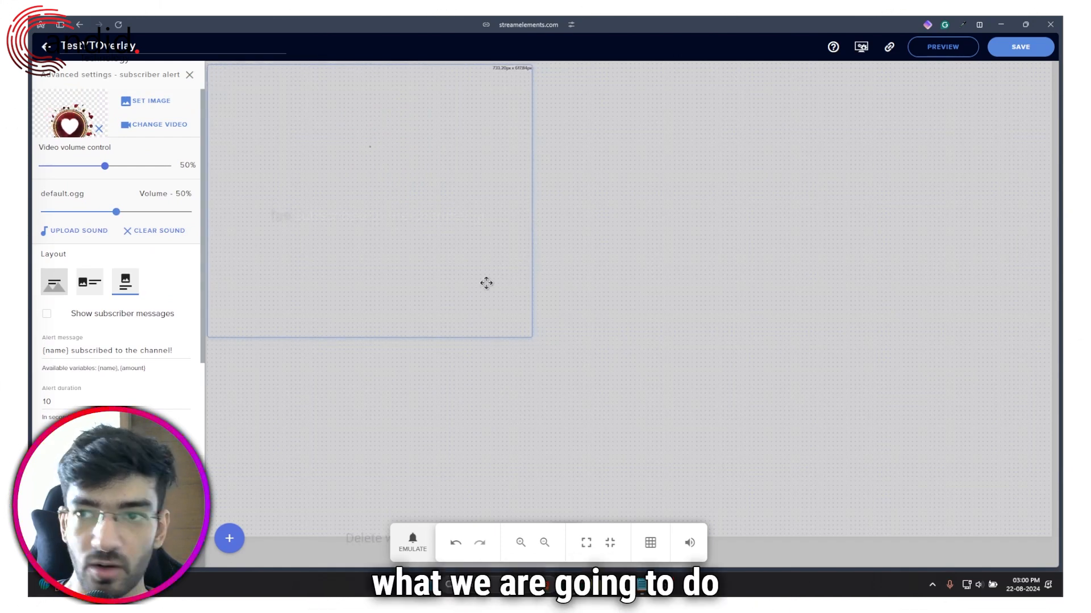
{"action": "left_click", "coordinate": [1036, 50]}
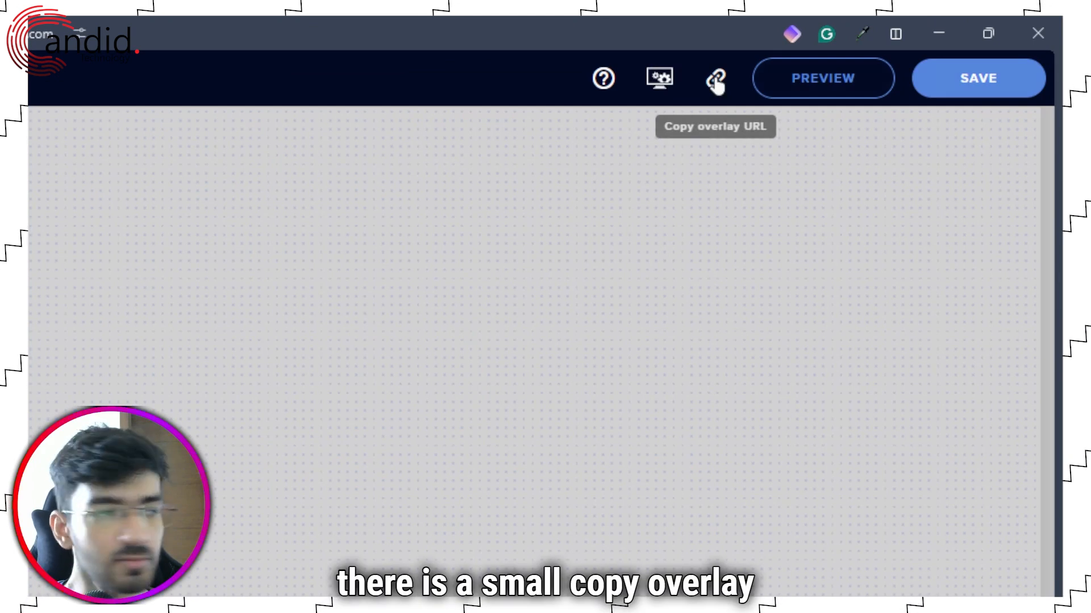
{"action": "left_click", "coordinate": [716, 80]}
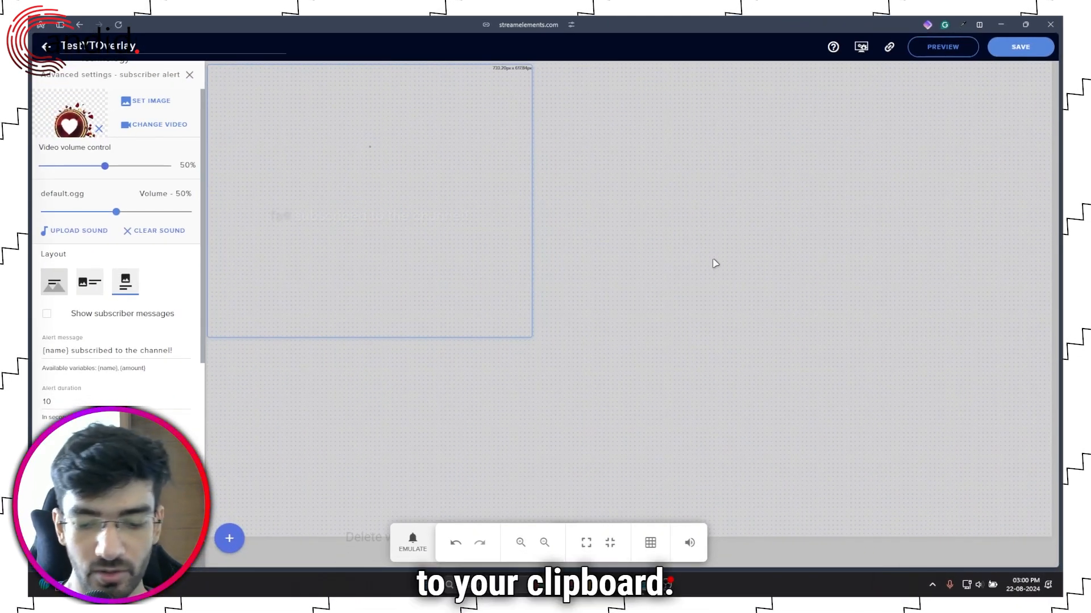
Step: Launch OBS Studio despite the running-instance warning and bring its window into view
{"action": "key", "text": "alt+space"}
{"action": "type", "text": "obs"}
{"action": "key", "text": "Return"}
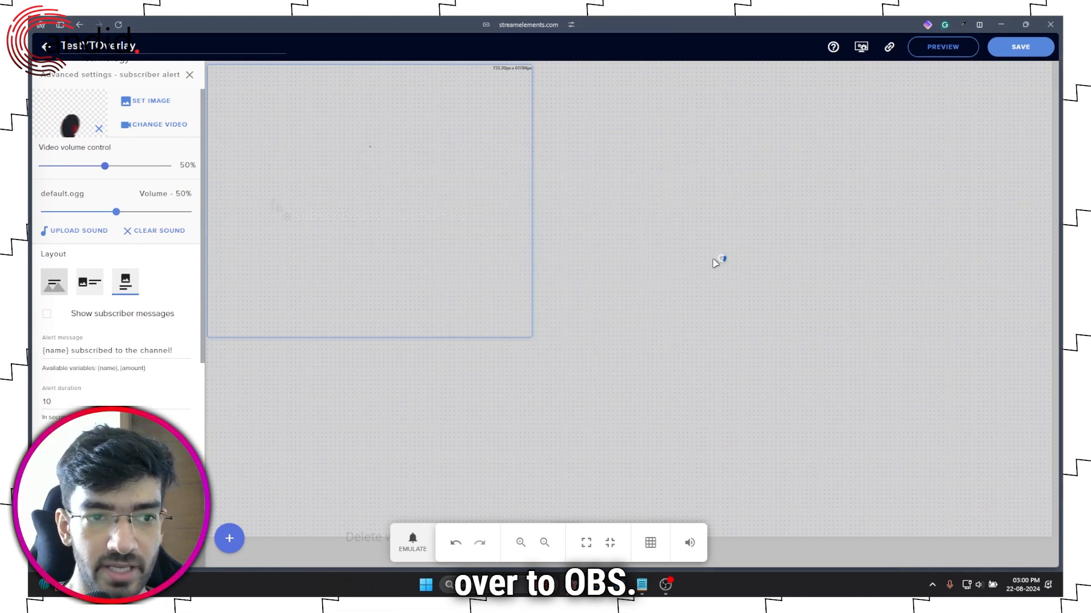
{"action": "left_click", "coordinate": [590, 318]}
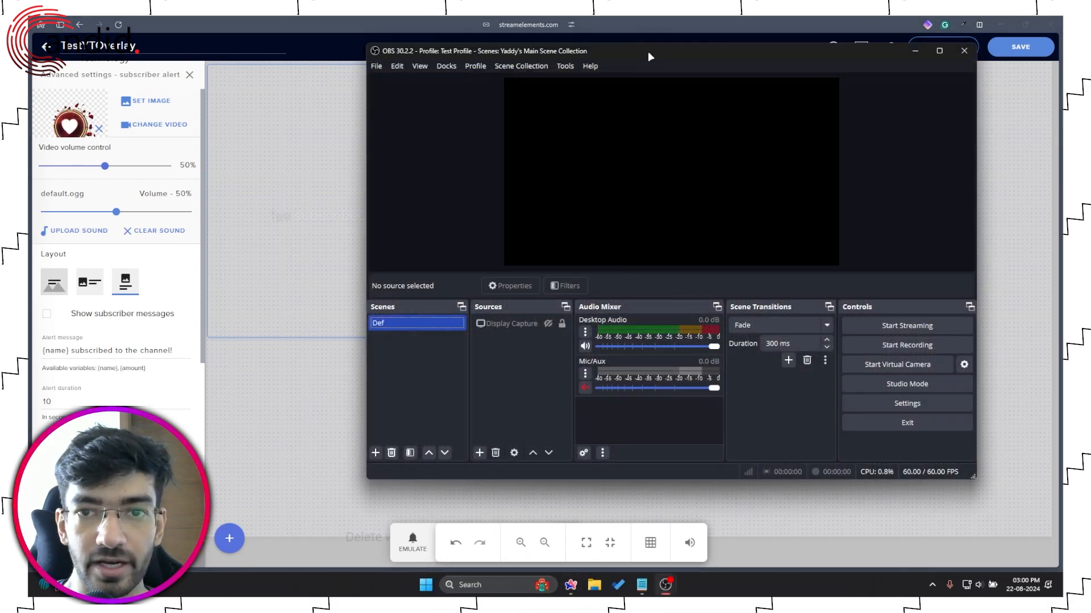
{"action": "left_click_drag", "start_coordinate": [651, 57], "coordinate": [539, 78]}
Step: Add a browser source named Alert and paste the StreamElements overlay URL into it
{"action": "left_click", "coordinate": [411, 345]}
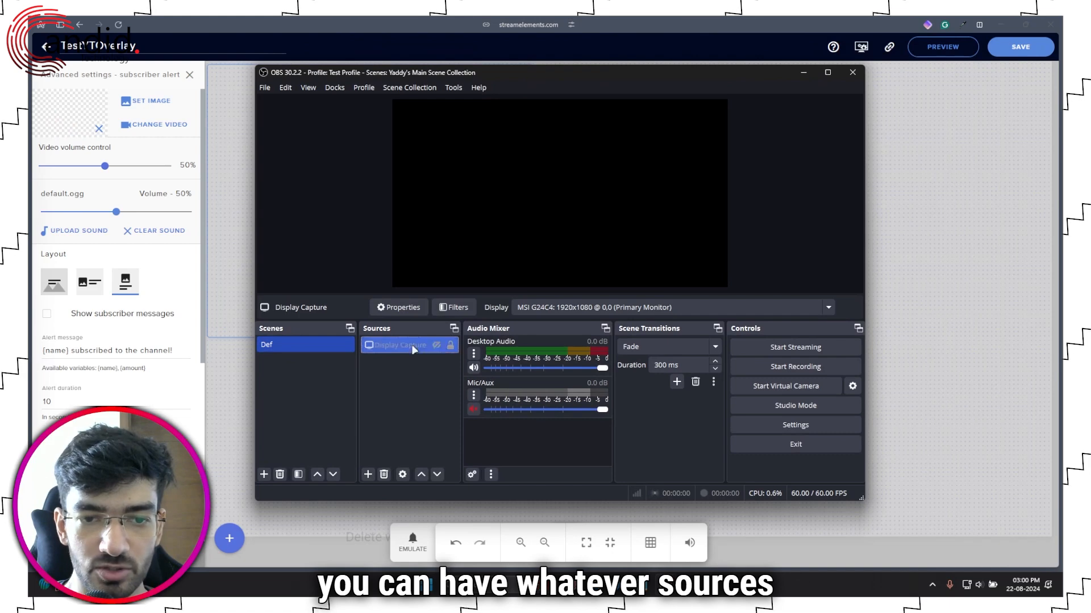
{"action": "left_click", "coordinate": [368, 474]}
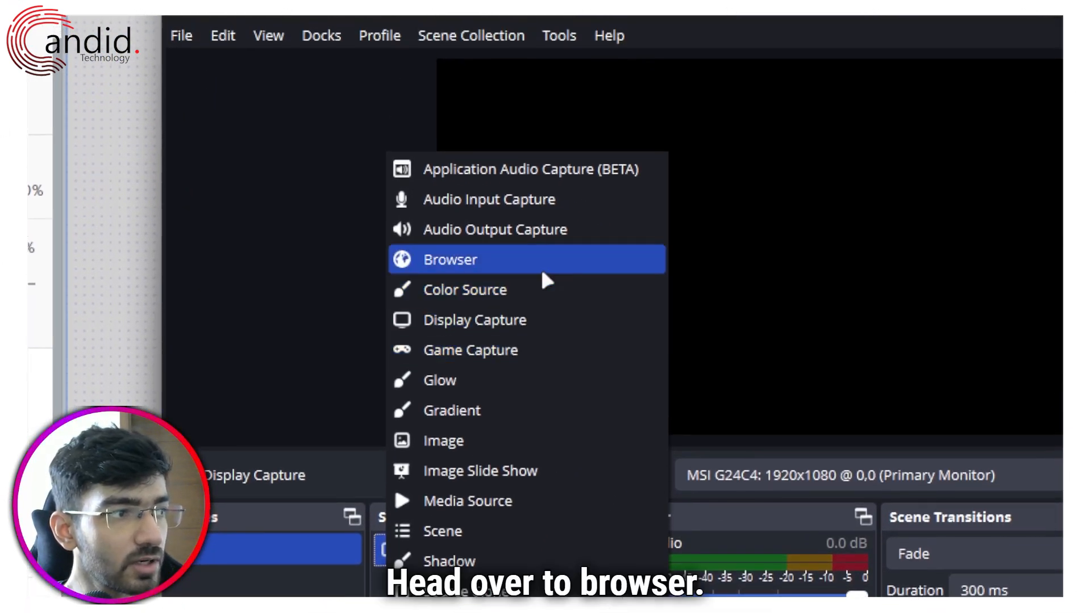
{"action": "left_click", "coordinate": [542, 272]}
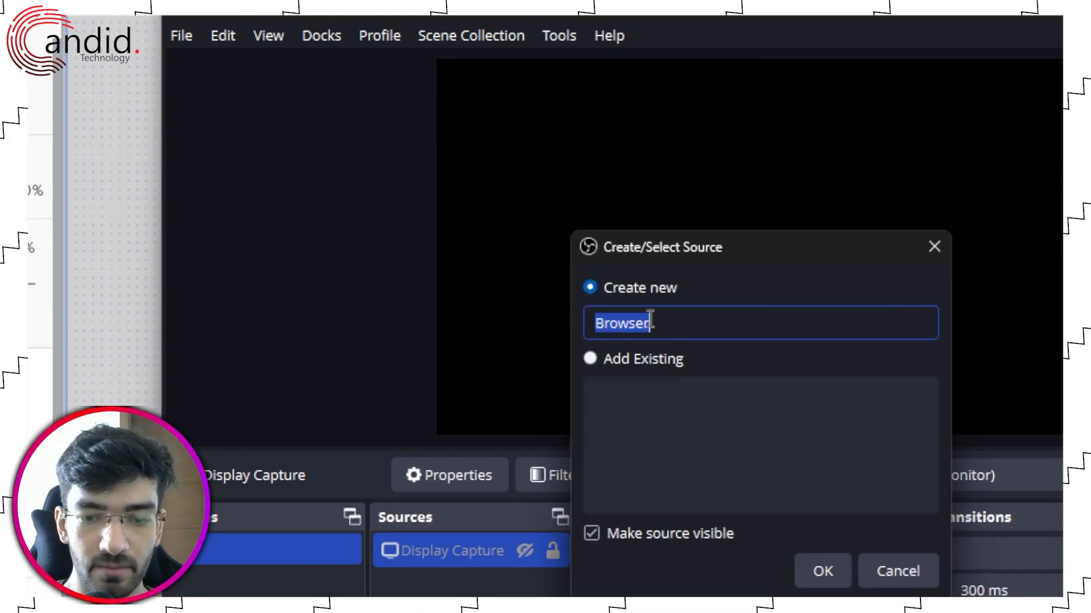
{"action": "type", "text": "Alert"}
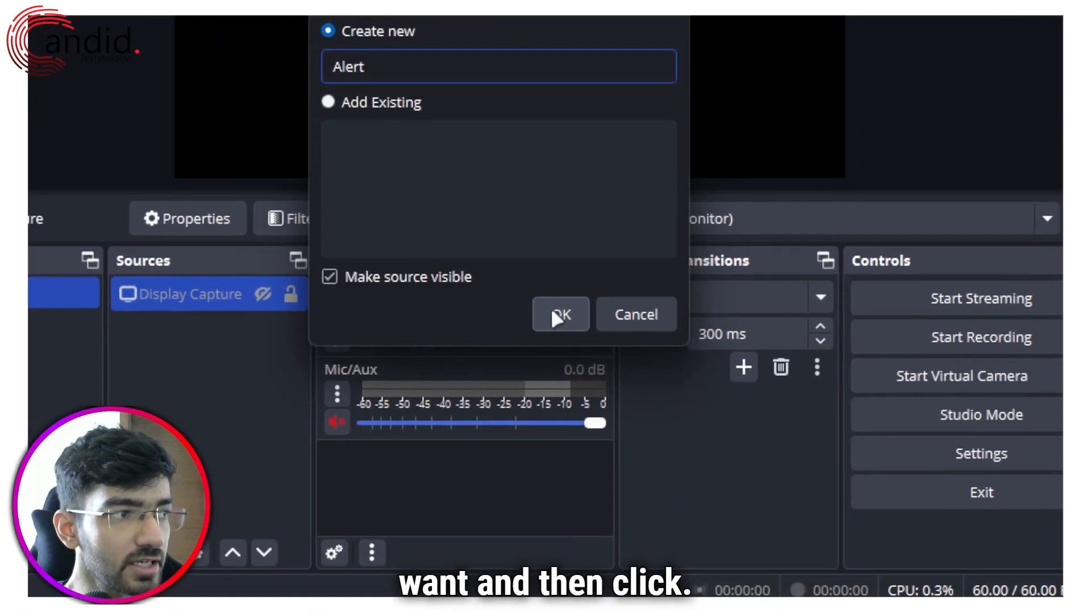
{"action": "left_click", "coordinate": [550, 308]}
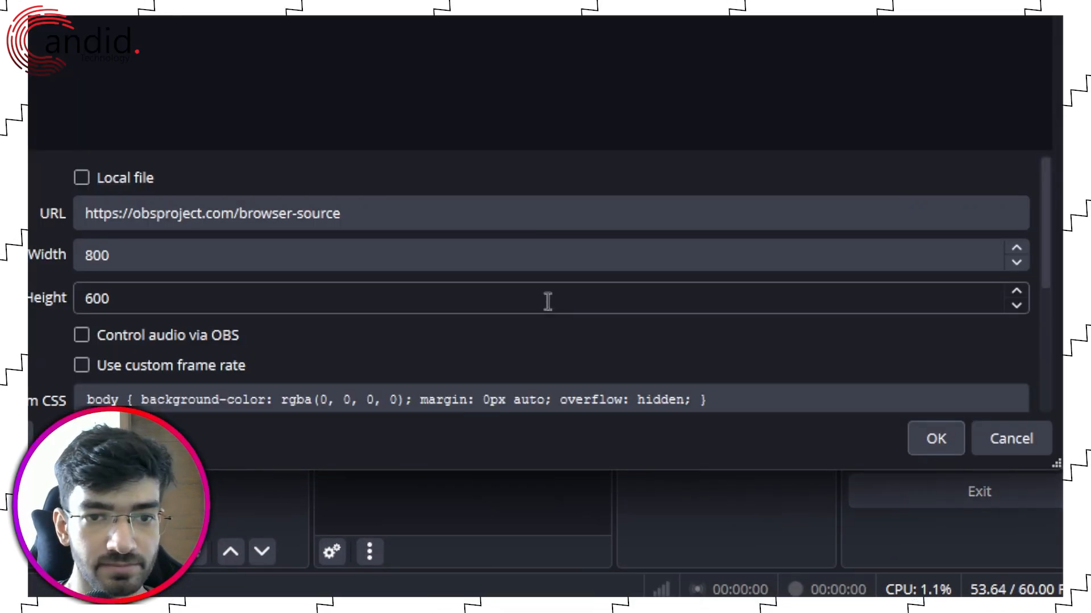
{"action": "left_click", "coordinate": [390, 214]}
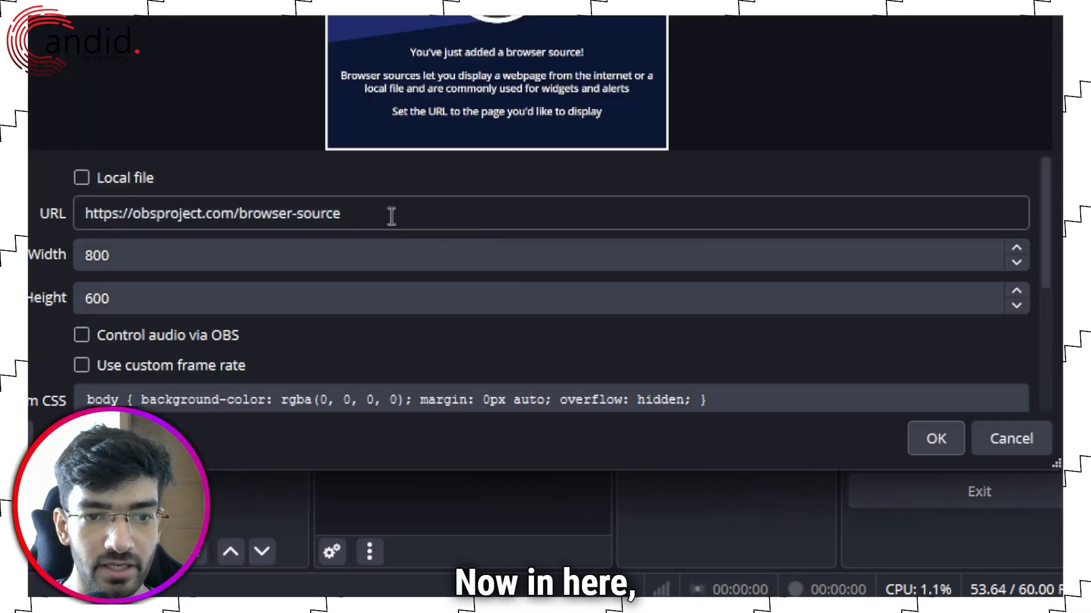
{"action": "key", "text": "ctrl+a"}
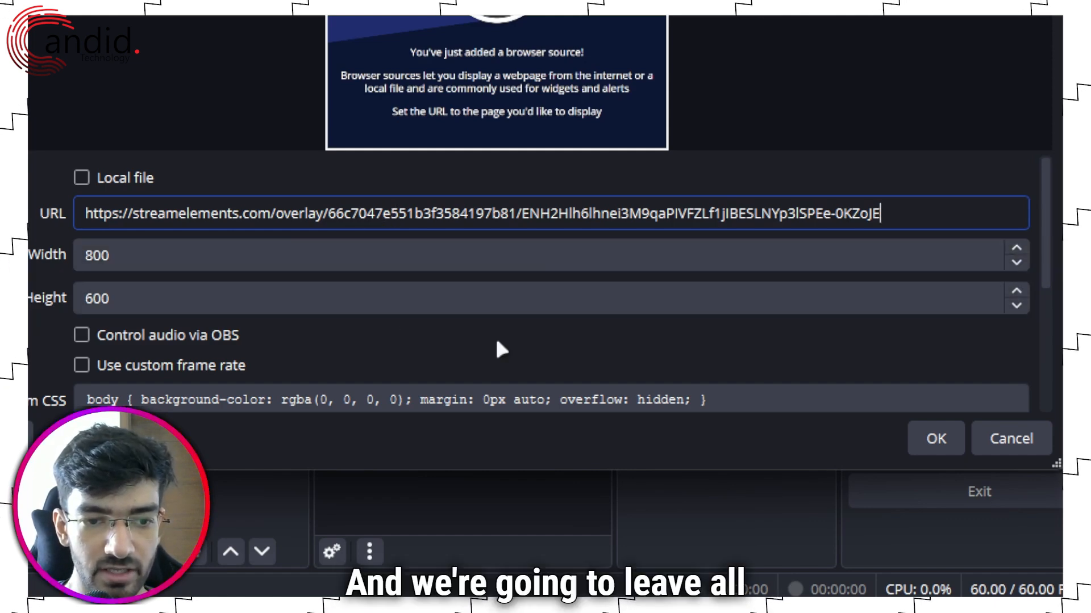
Step: Confirm the Alert source, move it near the canvas centre, and show Display Capture again
{"action": "left_click", "coordinate": [931, 440]}
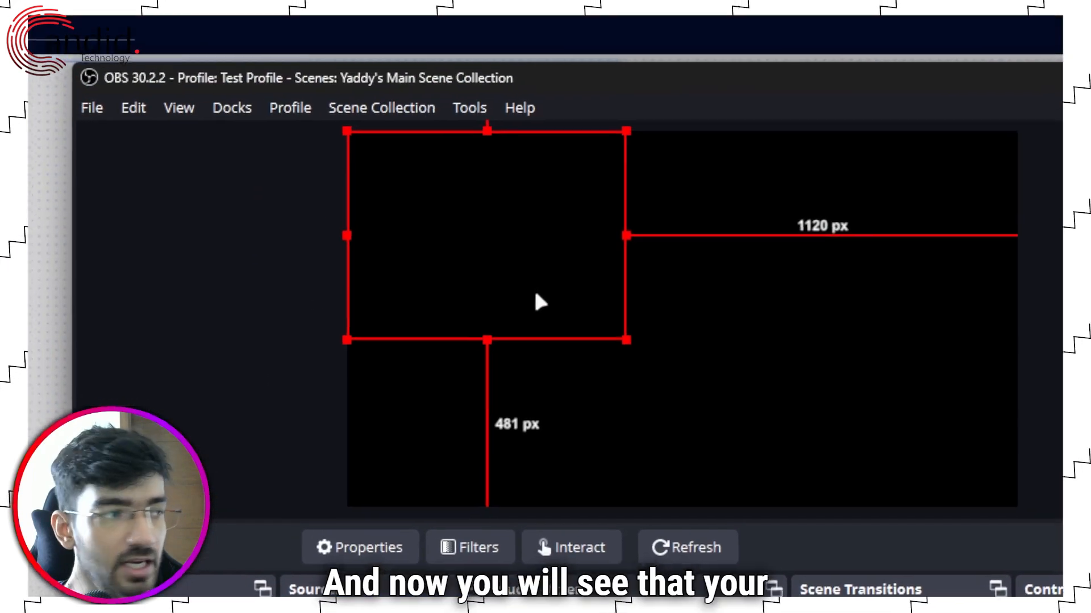
{"action": "left_click_drag", "start_coordinate": [534, 294], "coordinate": [628, 353]}
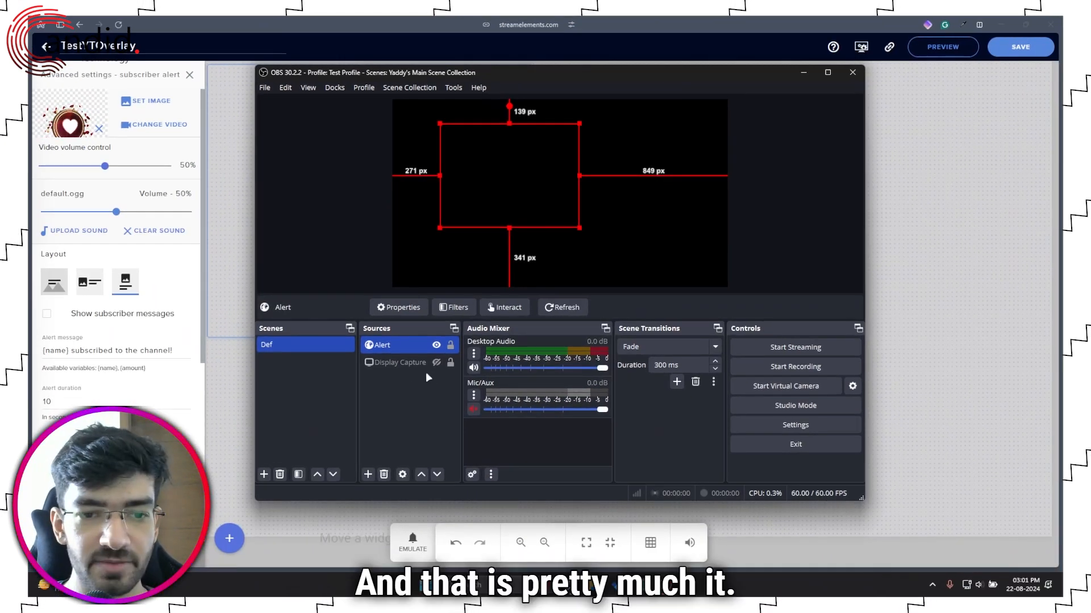
{"action": "left_click", "coordinate": [431, 363]}
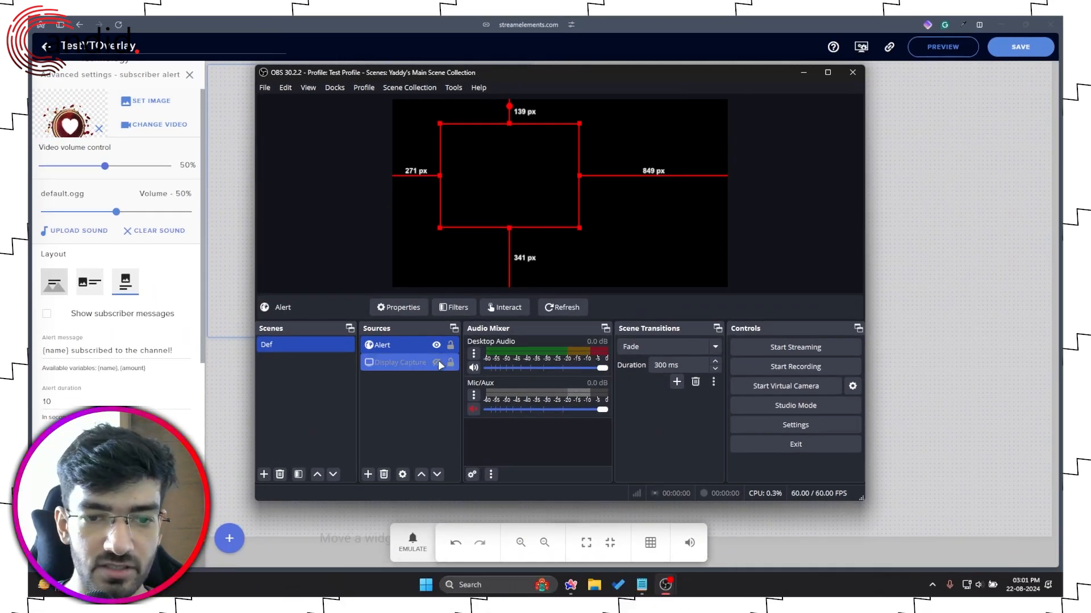
{"action": "left_click", "coordinate": [437, 362]}
{"action": "left_click_drag", "start_coordinate": [499, 223], "coordinate": [546, 237]}
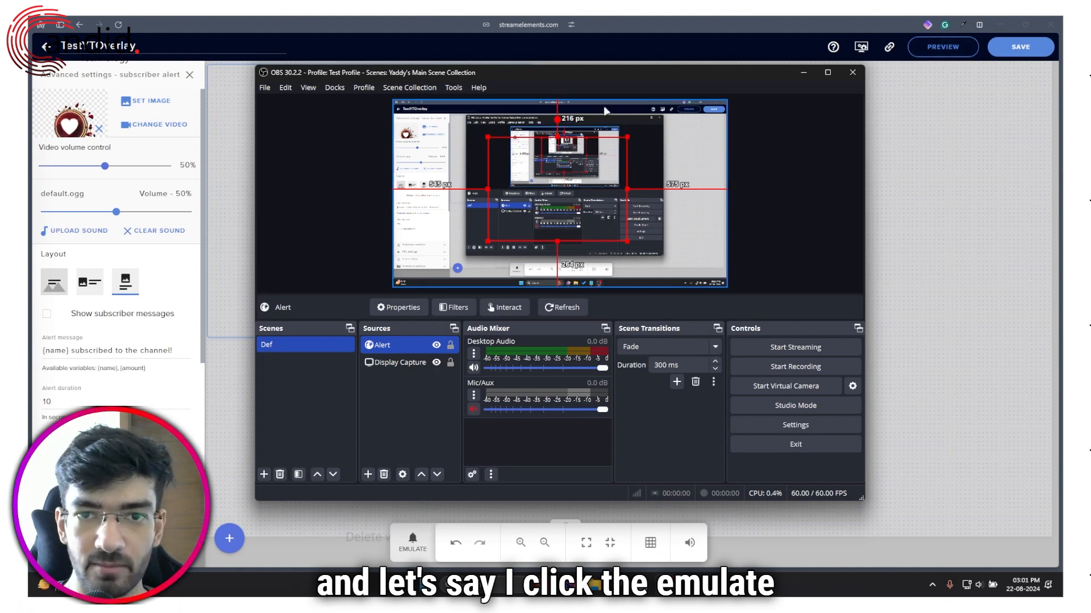
{"action": "left_click_drag", "start_coordinate": [591, 79], "coordinate": [691, 56]}
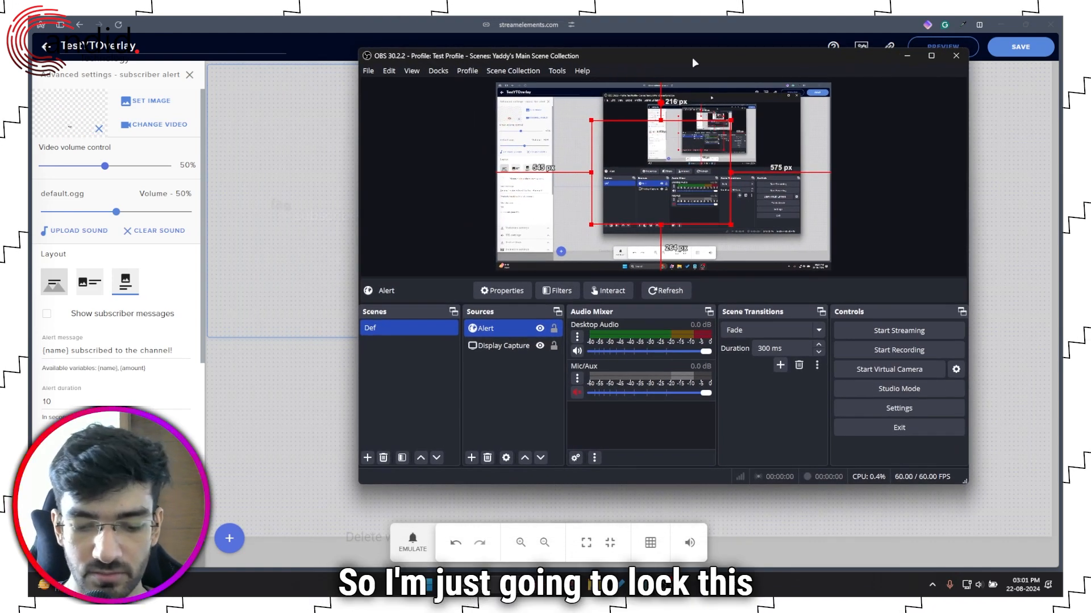
Step: Emulate a test Subscriber event from the StreamElements EMULATE menu
{"action": "left_click", "coordinate": [410, 550]}
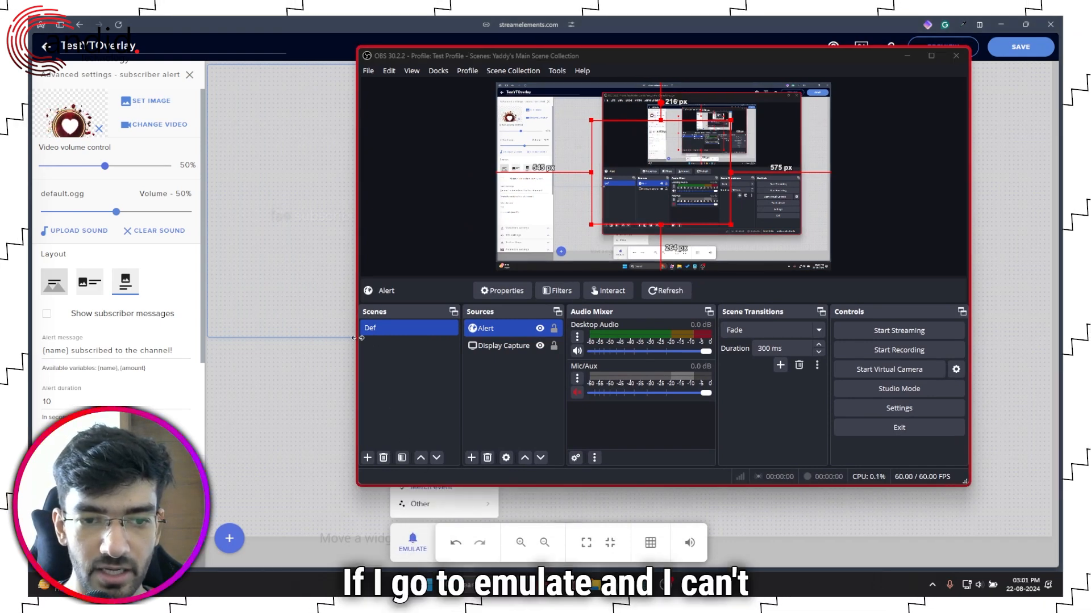
{"action": "left_click_drag", "start_coordinate": [361, 337], "coordinate": [439, 338]}
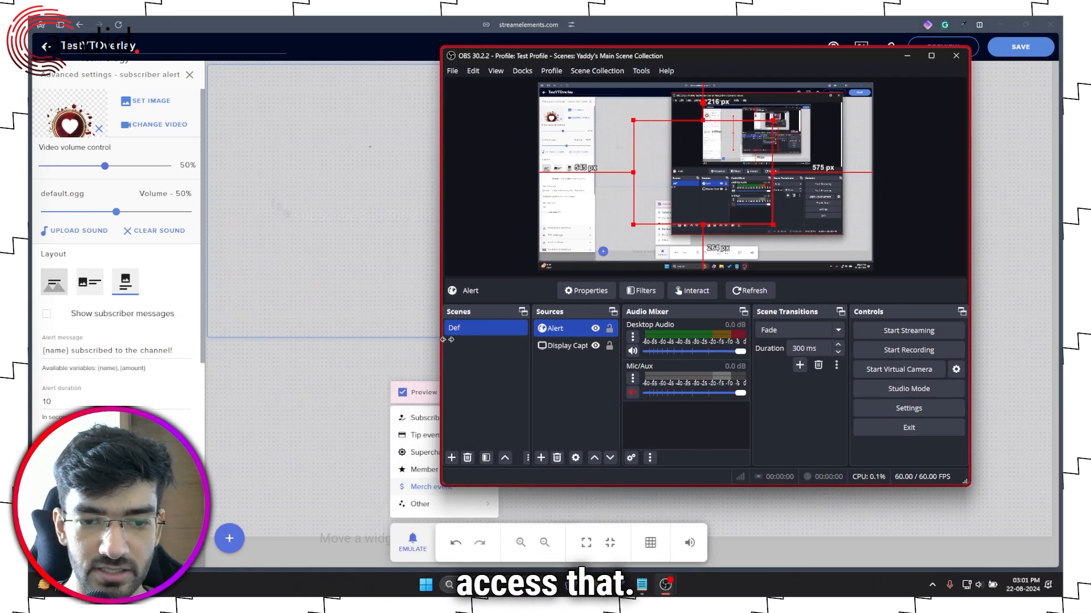
{"action": "left_click", "coordinate": [405, 422]}
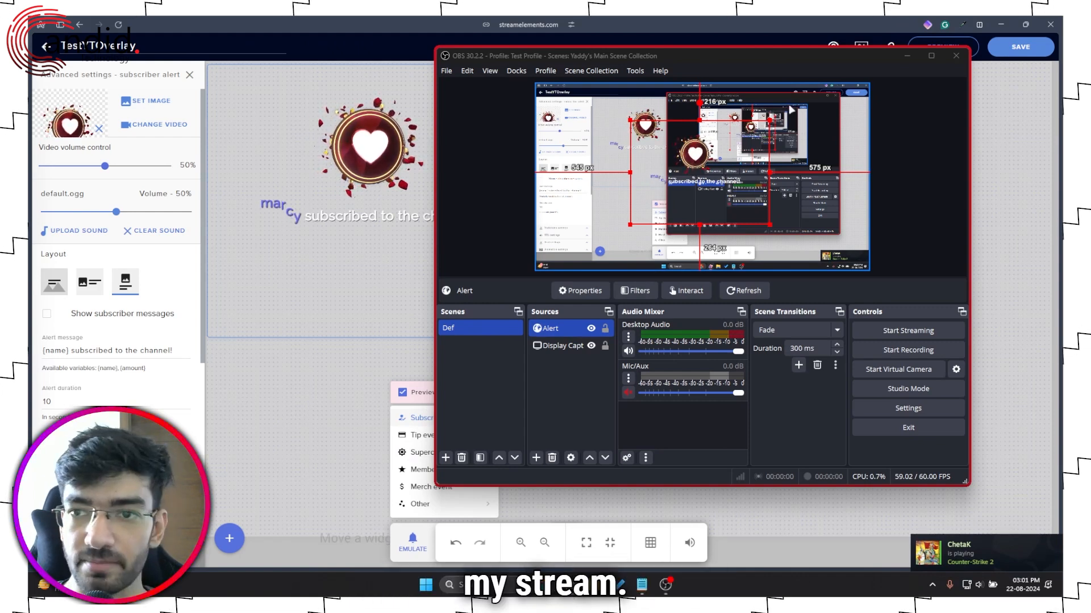
Step: Restore the browser to a smaller window left of OBS, and nudge the Alert source left in the preview
{"action": "left_click", "coordinate": [1026, 24]}
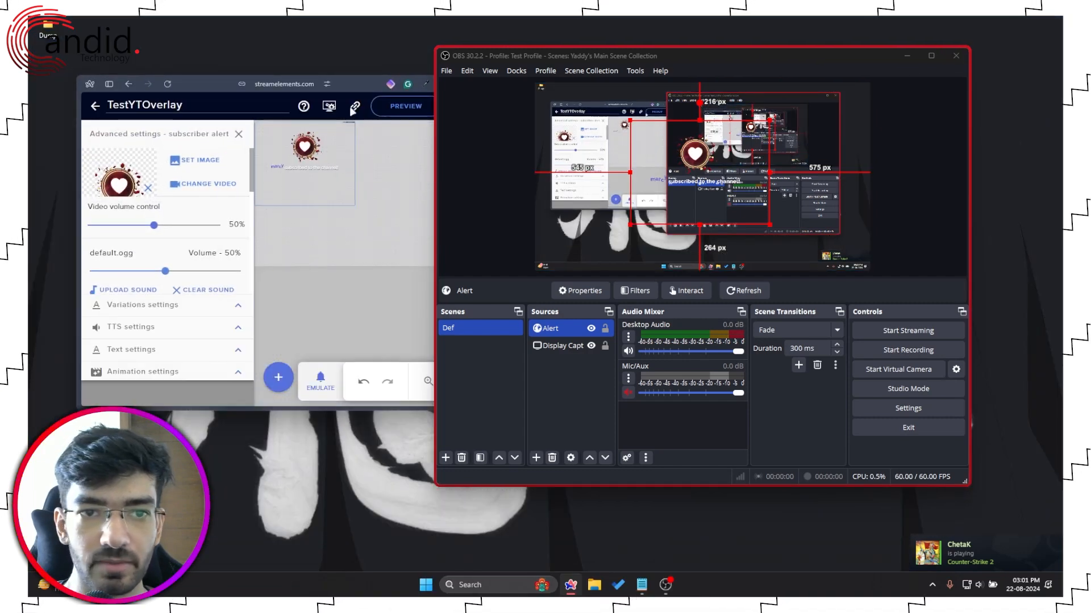
{"action": "left_click_drag", "start_coordinate": [288, 77], "coordinate": [270, 77]}
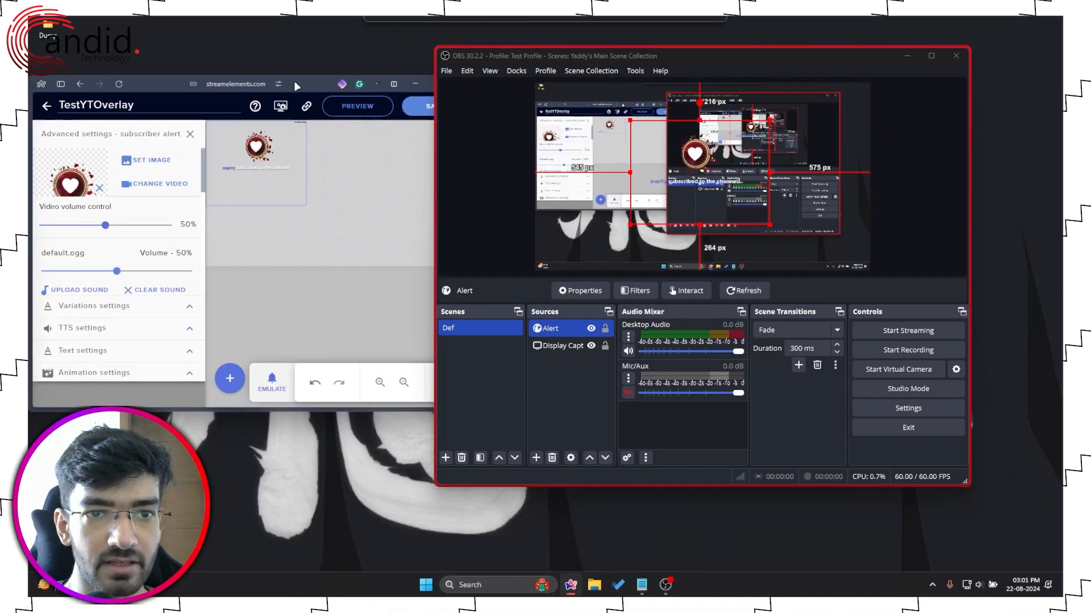
{"action": "left_click_drag", "start_coordinate": [746, 62], "coordinate": [824, 48]}
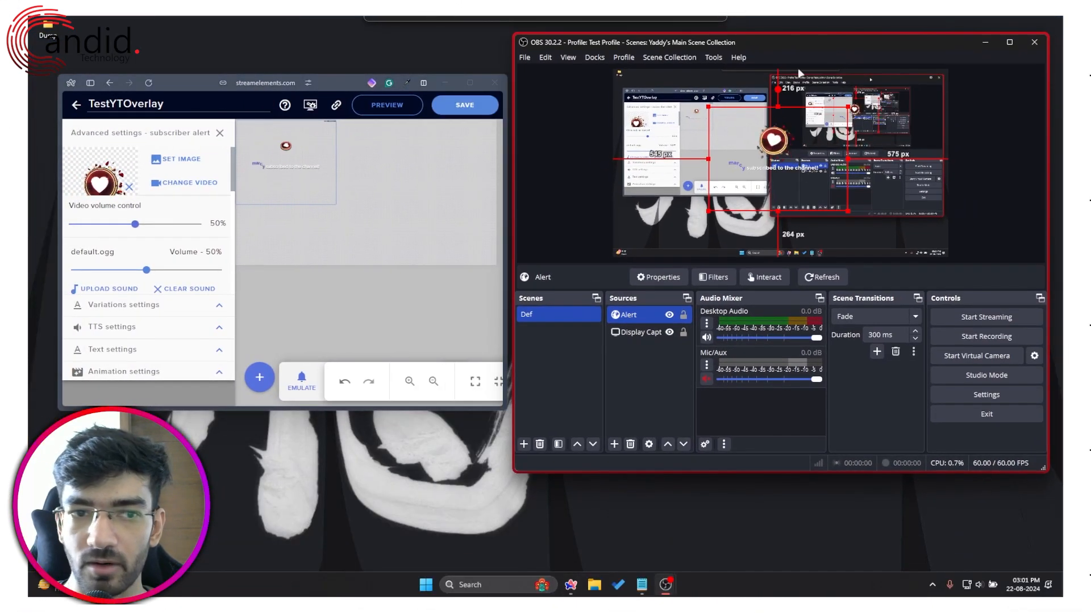
{"action": "left_click_drag", "start_coordinate": [331, 91], "coordinate": [312, 112]}
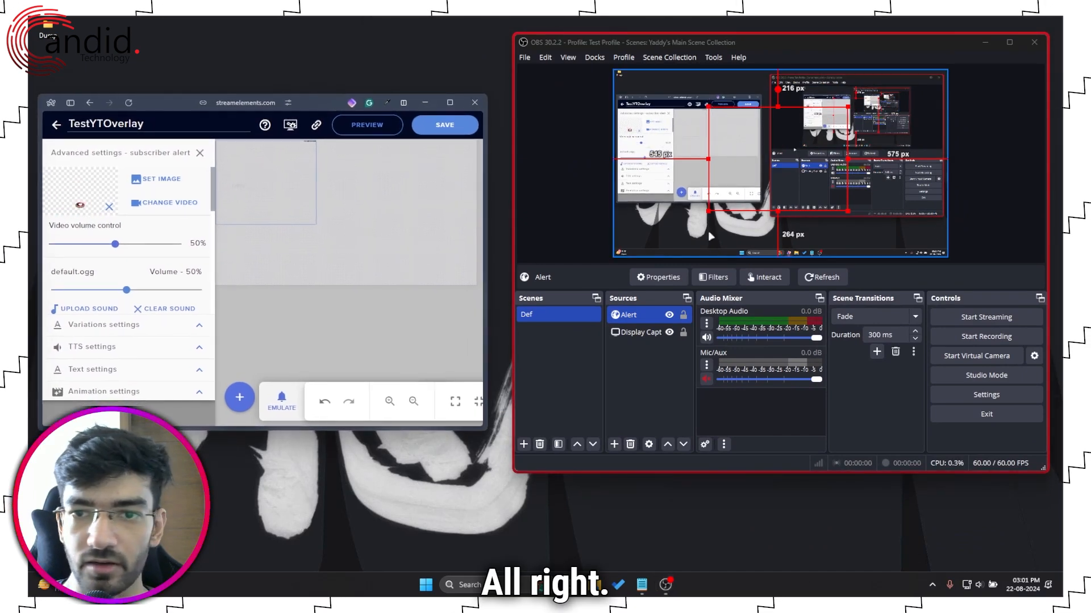
{"action": "left_click_drag", "start_coordinate": [774, 163], "coordinate": [706, 155]}
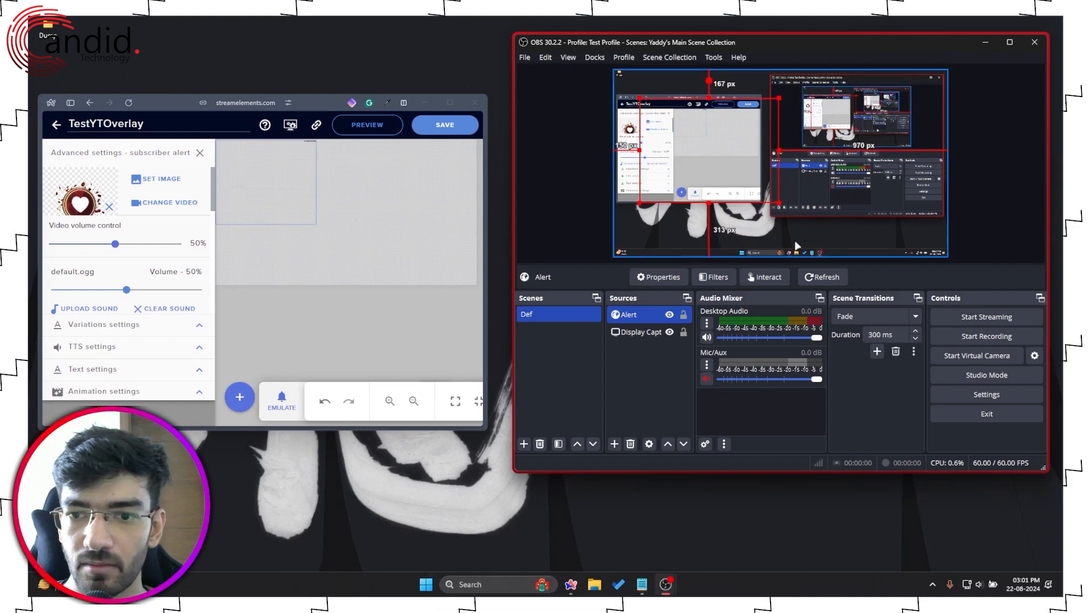
Step: Hide Display Capture and crop the Alert source edges to fit a test subscriber alert
{"action": "left_click", "coordinate": [669, 332]}
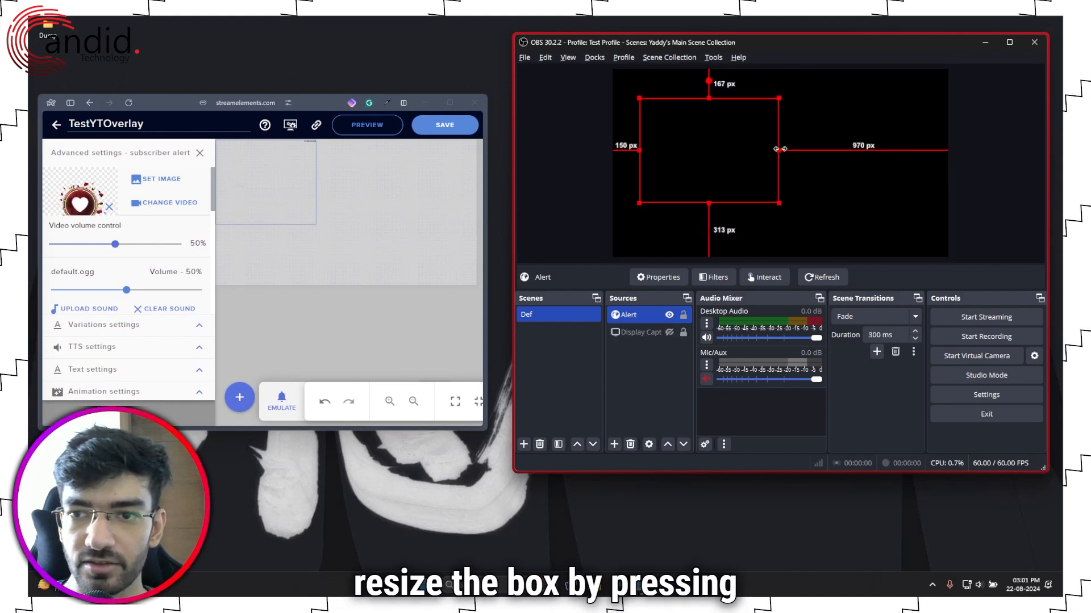
{"action": "left_click_drag", "start_coordinate": [779, 149], "coordinate": [747, 150]}
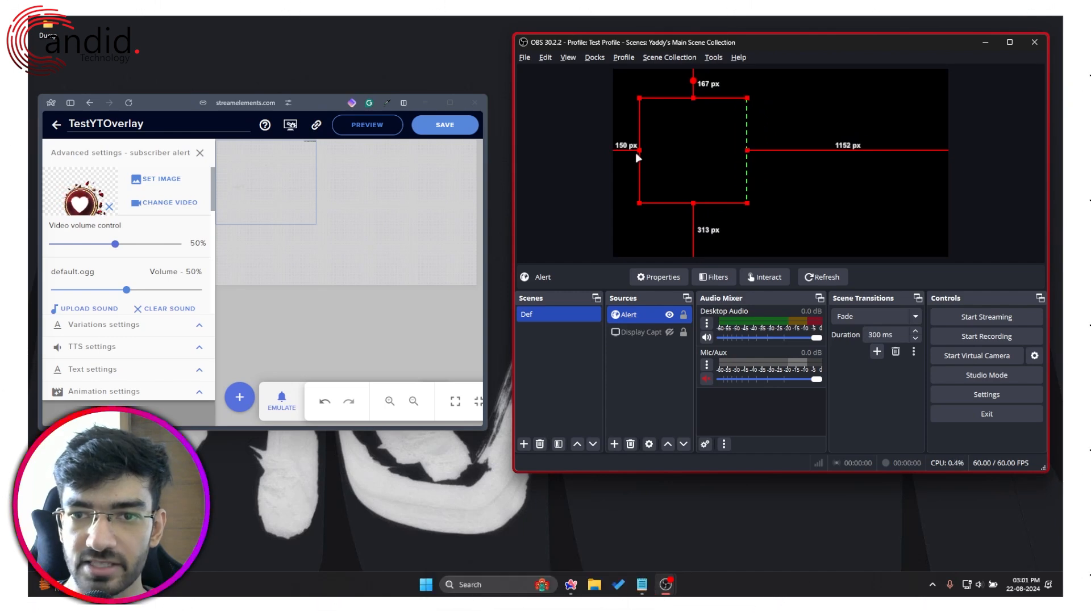
{"action": "left_click_drag", "start_coordinate": [639, 203], "coordinate": [657, 180]}
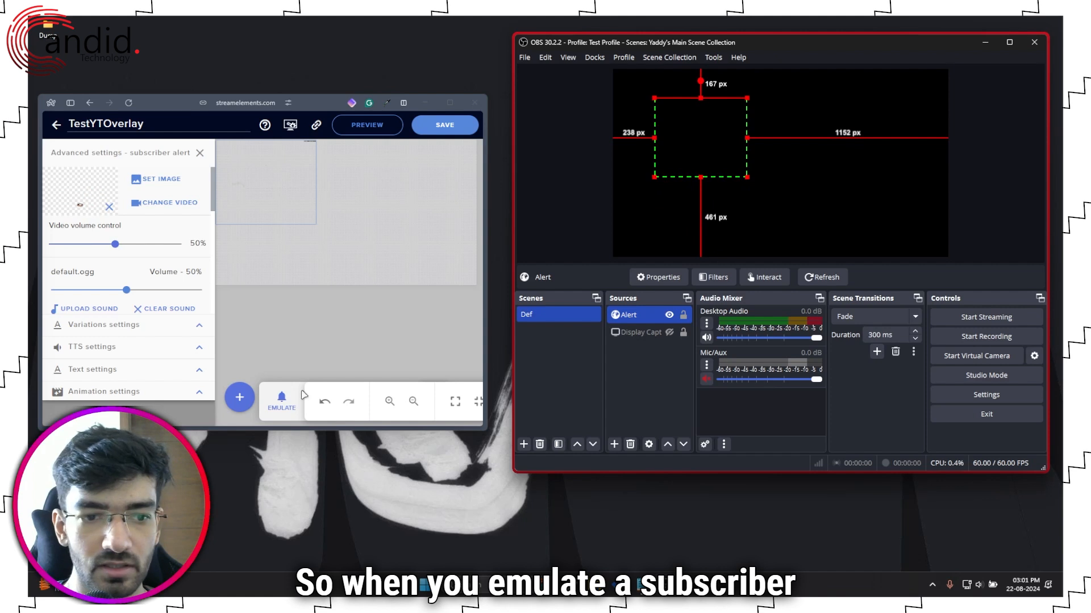
{"action": "left_click", "coordinate": [281, 396]}
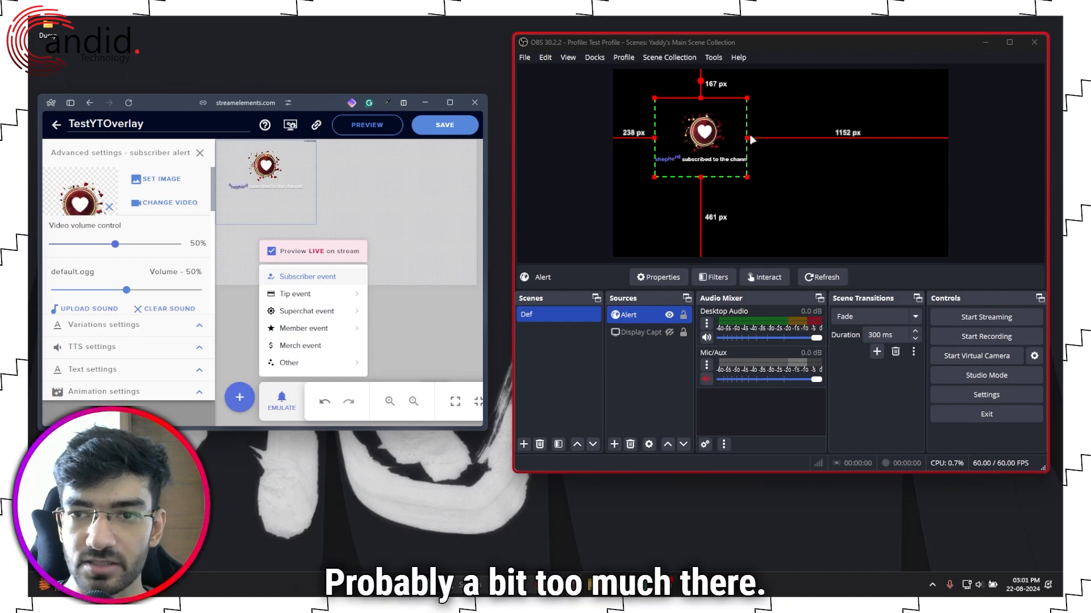
{"action": "left_click_drag", "start_coordinate": [744, 136], "coordinate": [760, 134]}
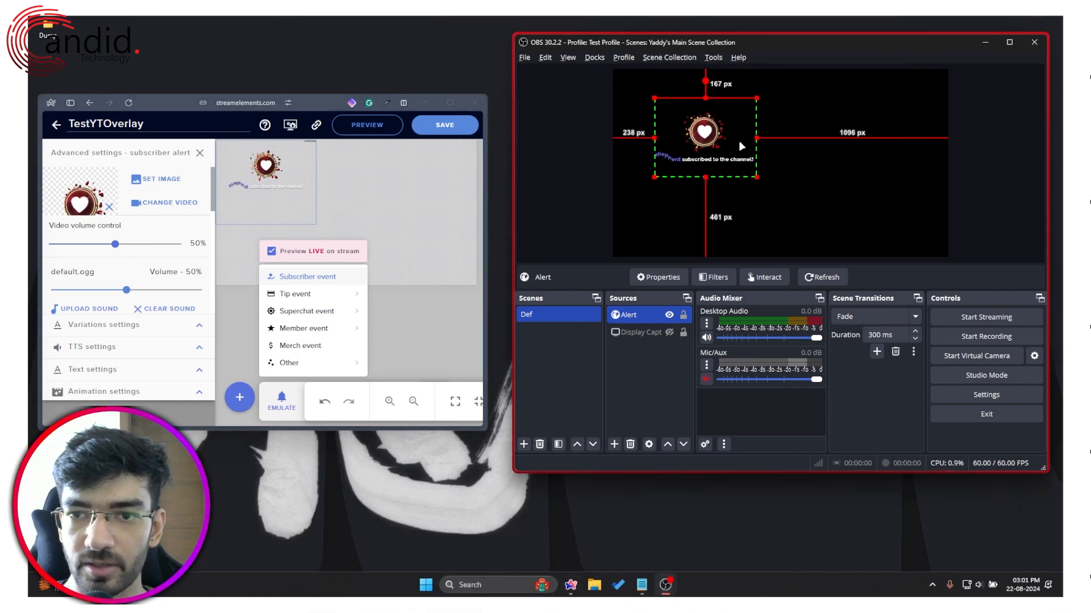
{"action": "left_click_drag", "start_coordinate": [654, 139], "coordinate": [773, 171]}
Step: Center the Alert source to screen via Transform and make Display Capture visible again
{"action": "right_click", "coordinate": [771, 170]}
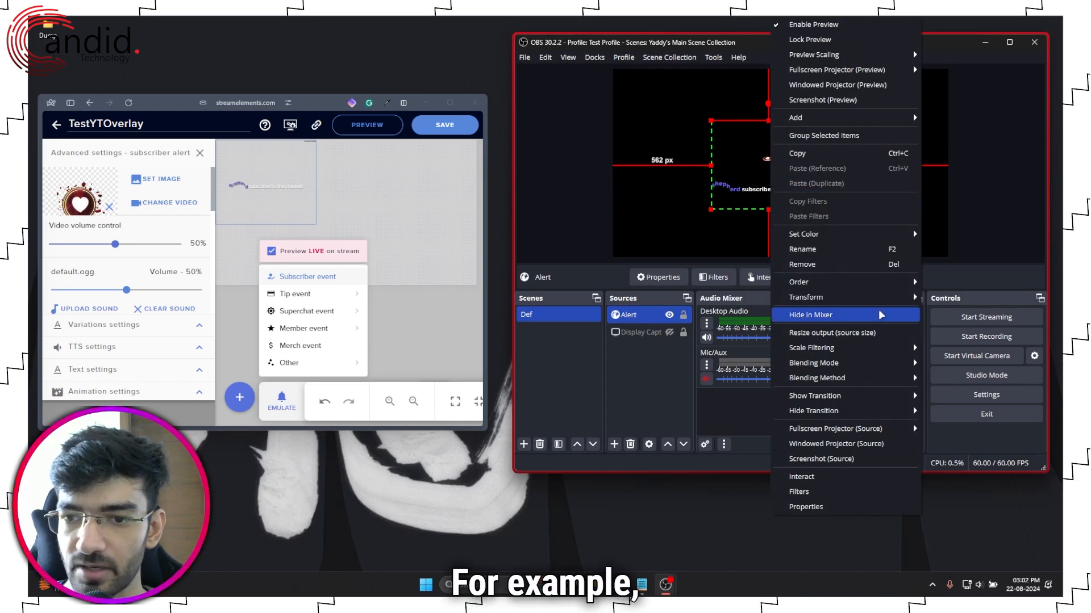
{"action": "mouse_move", "coordinate": [881, 309]}
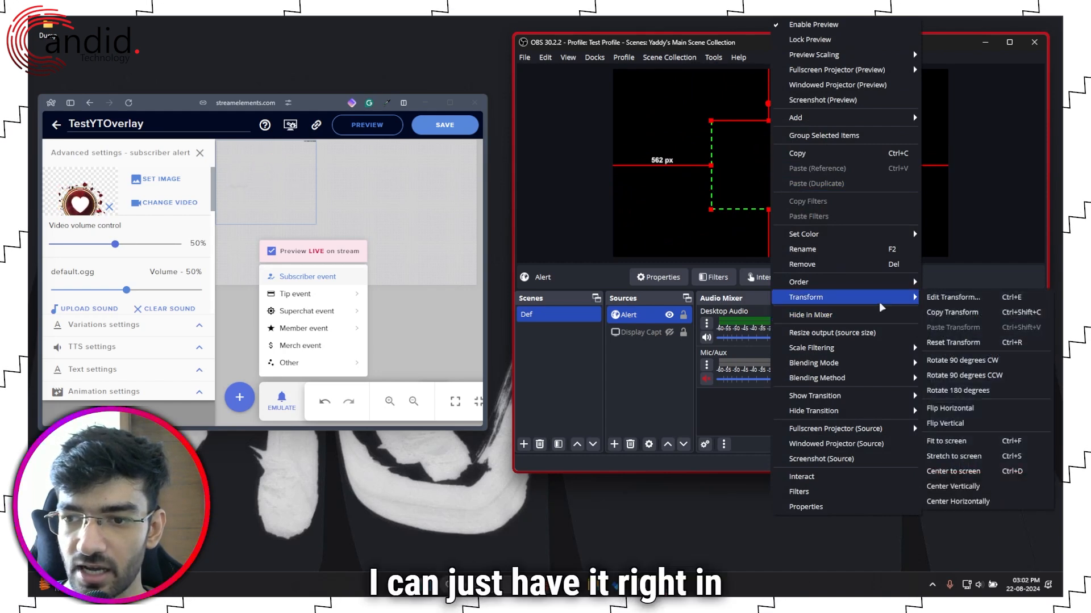
{"action": "left_click", "coordinate": [958, 475]}
{"action": "left_click", "coordinate": [669, 332]}
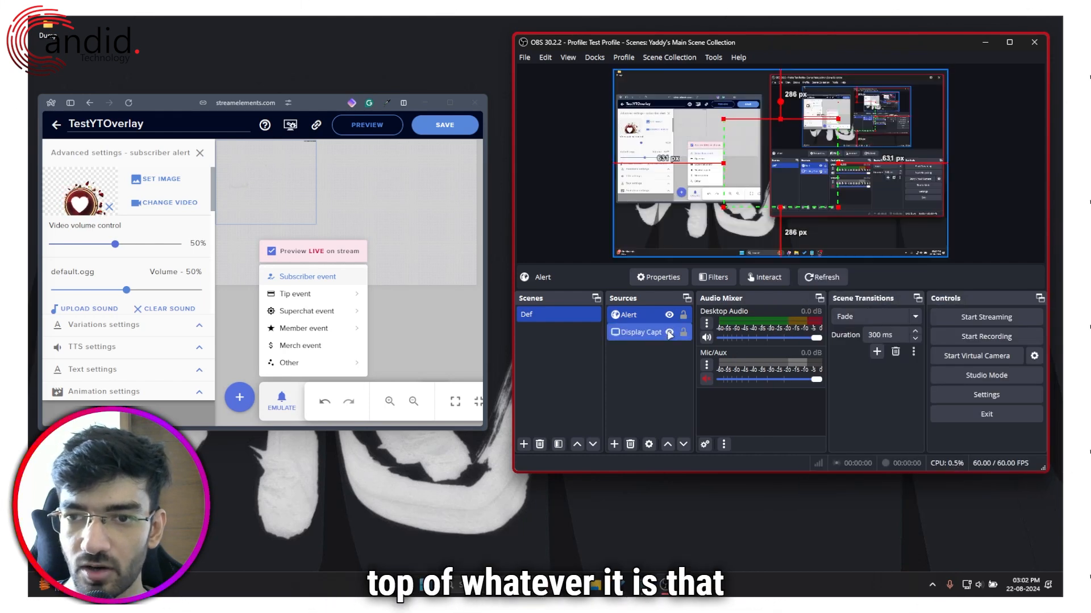
{"action": "mouse_move", "coordinate": [310, 292]}
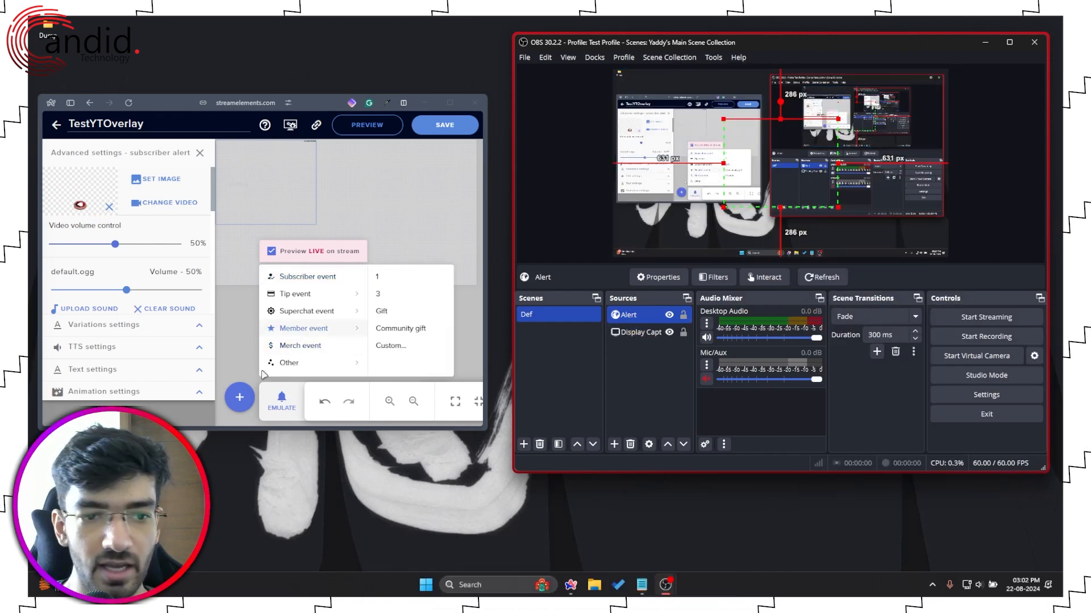